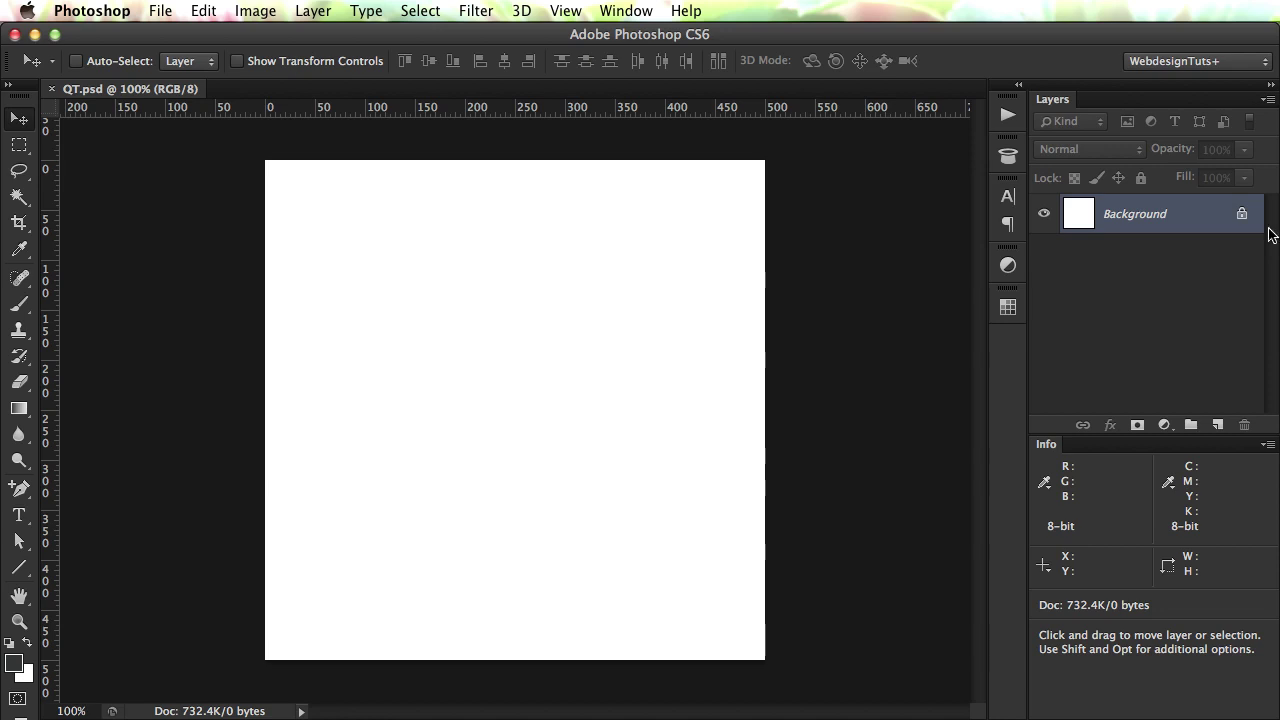
# Show the Swatches panel, save the current dark colour as swatch 'Heading', and switch to Small List view.
pyautogui.click(648, 16)
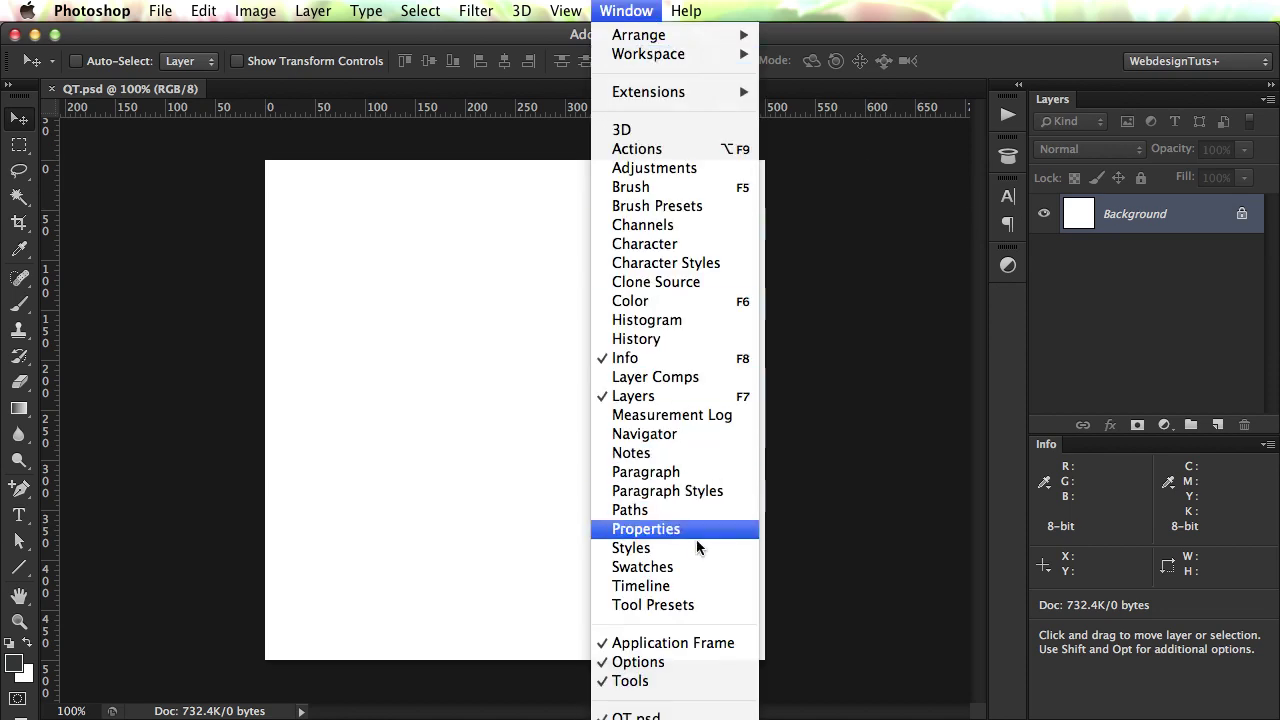
pyautogui.click(700, 567)
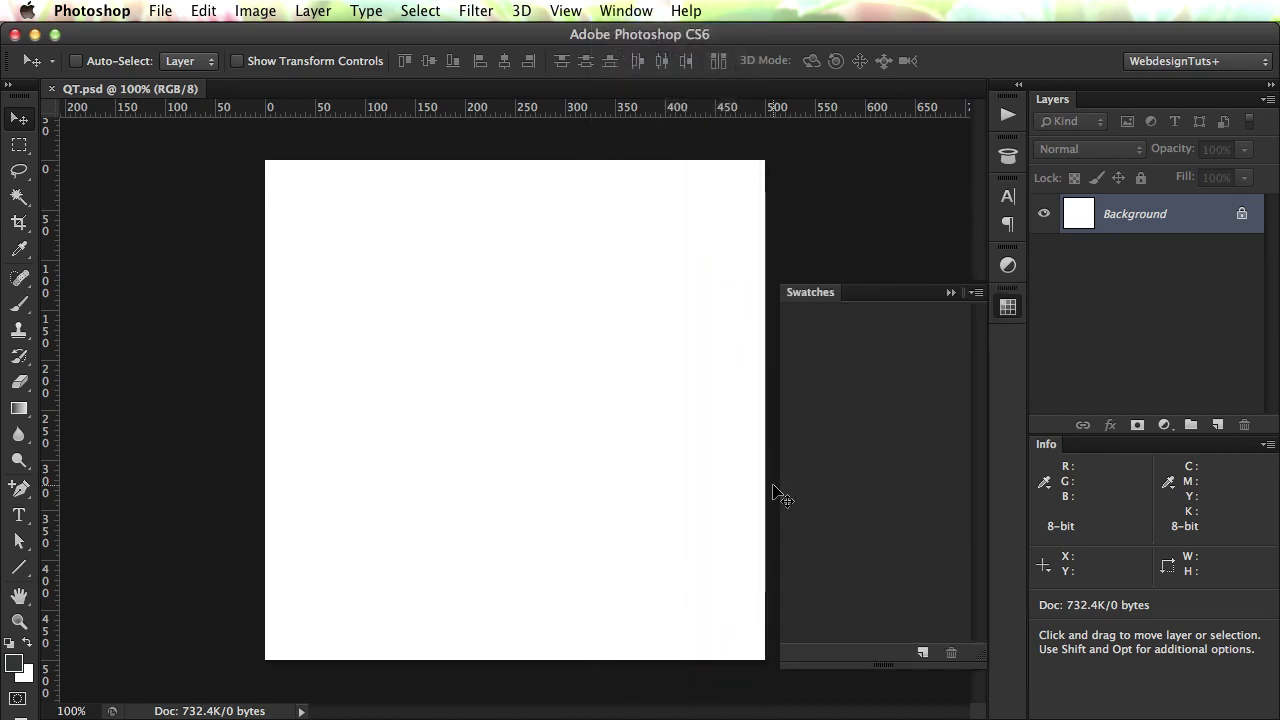
pyautogui.click(820, 465)
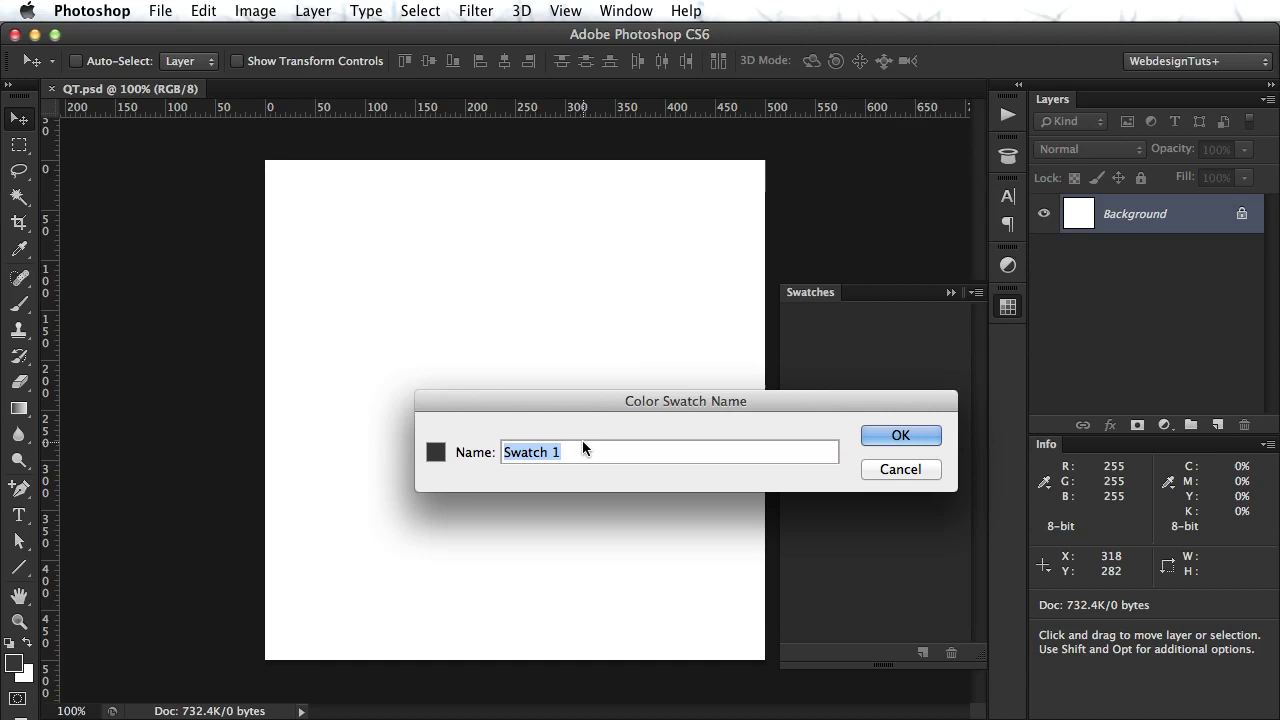
pyautogui.write('Heading')
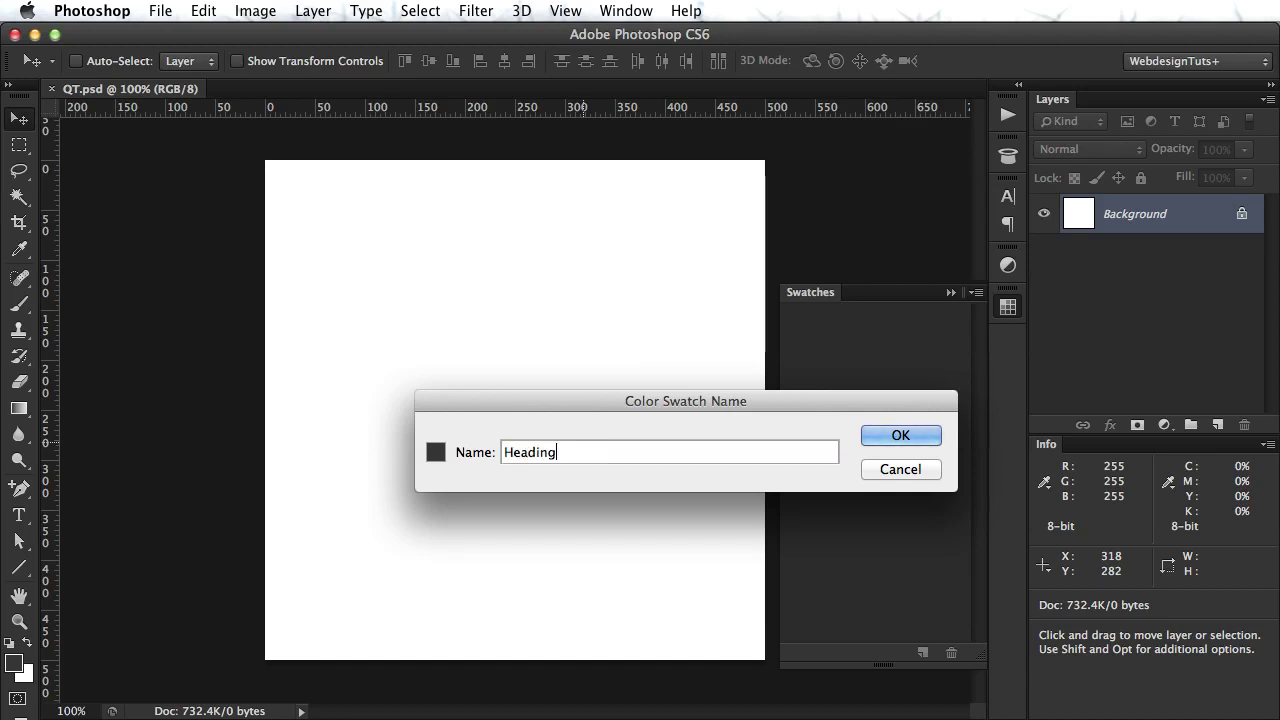
pyautogui.press('Return')
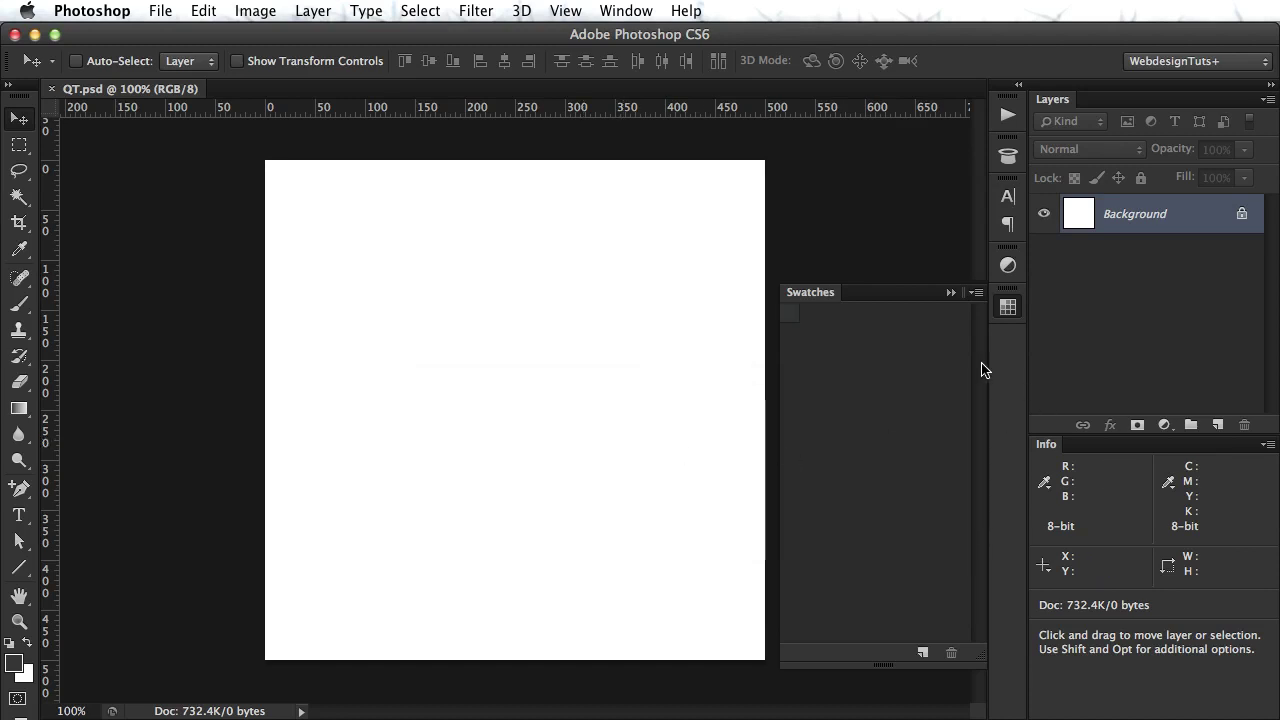
pyautogui.click(975, 293)
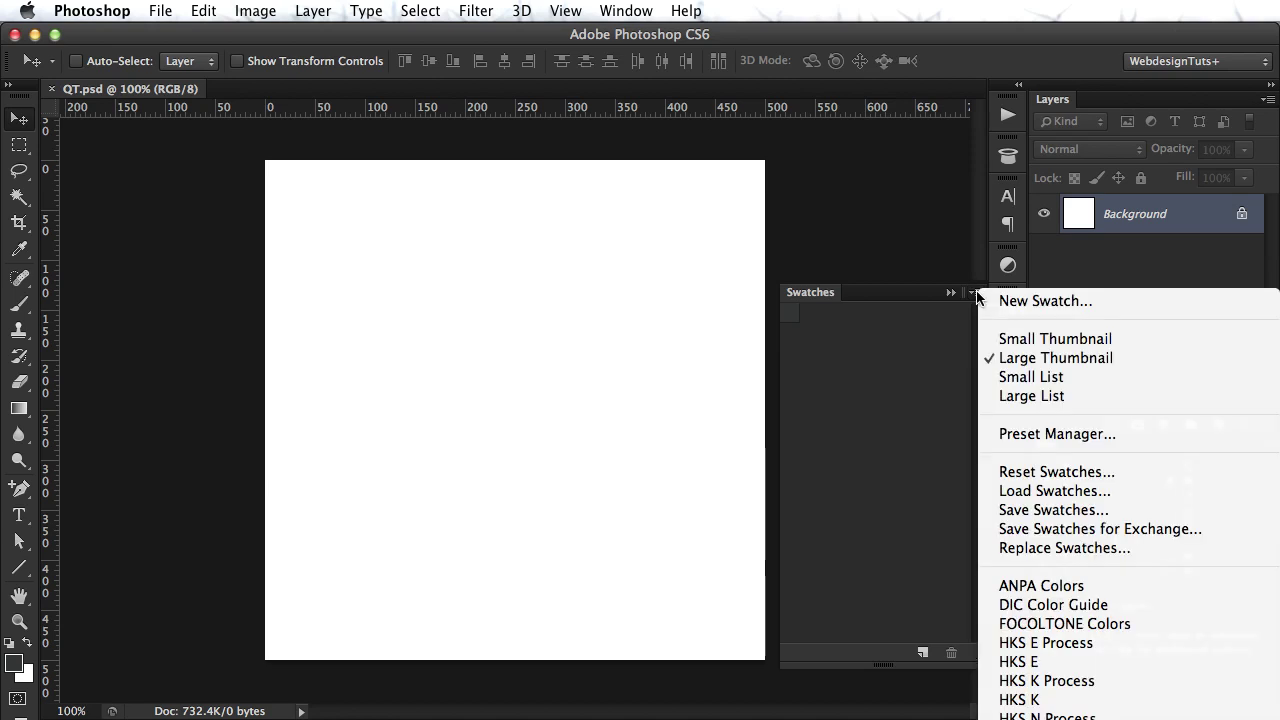
pyautogui.click(1050, 377)
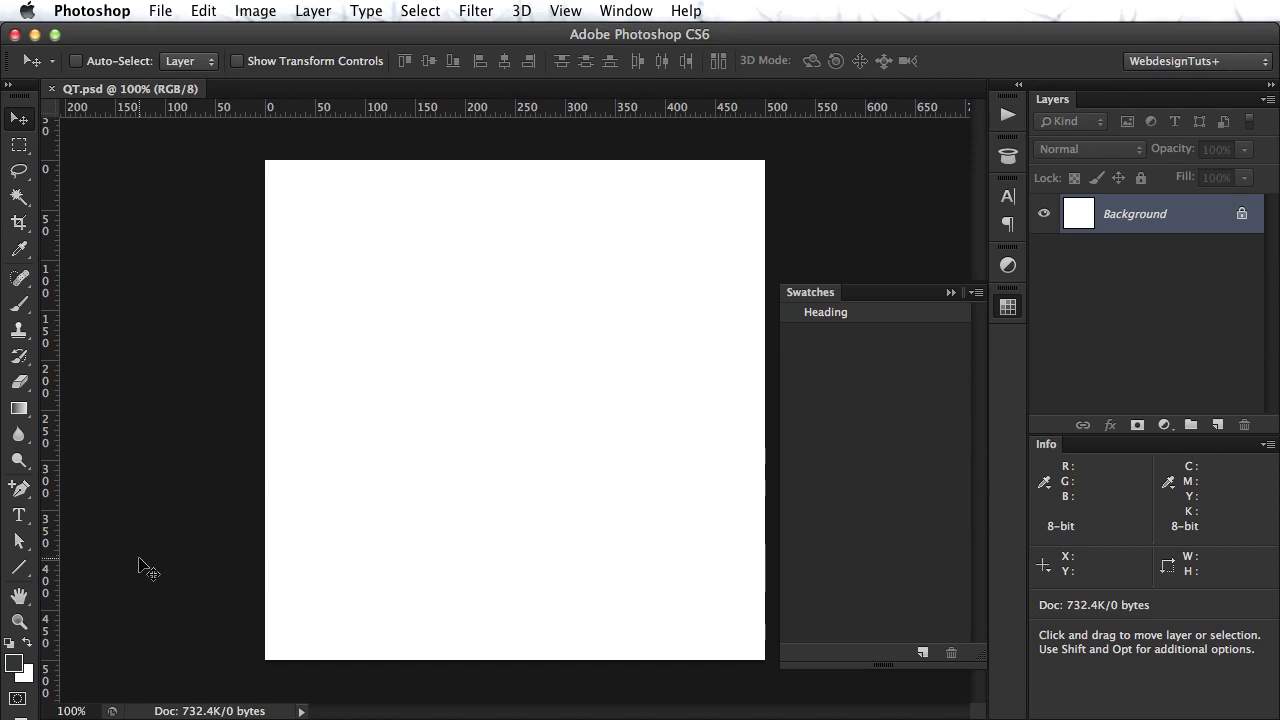
# Set the foreground colour to medium grey 676a6c.
pyautogui.click(18, 664)
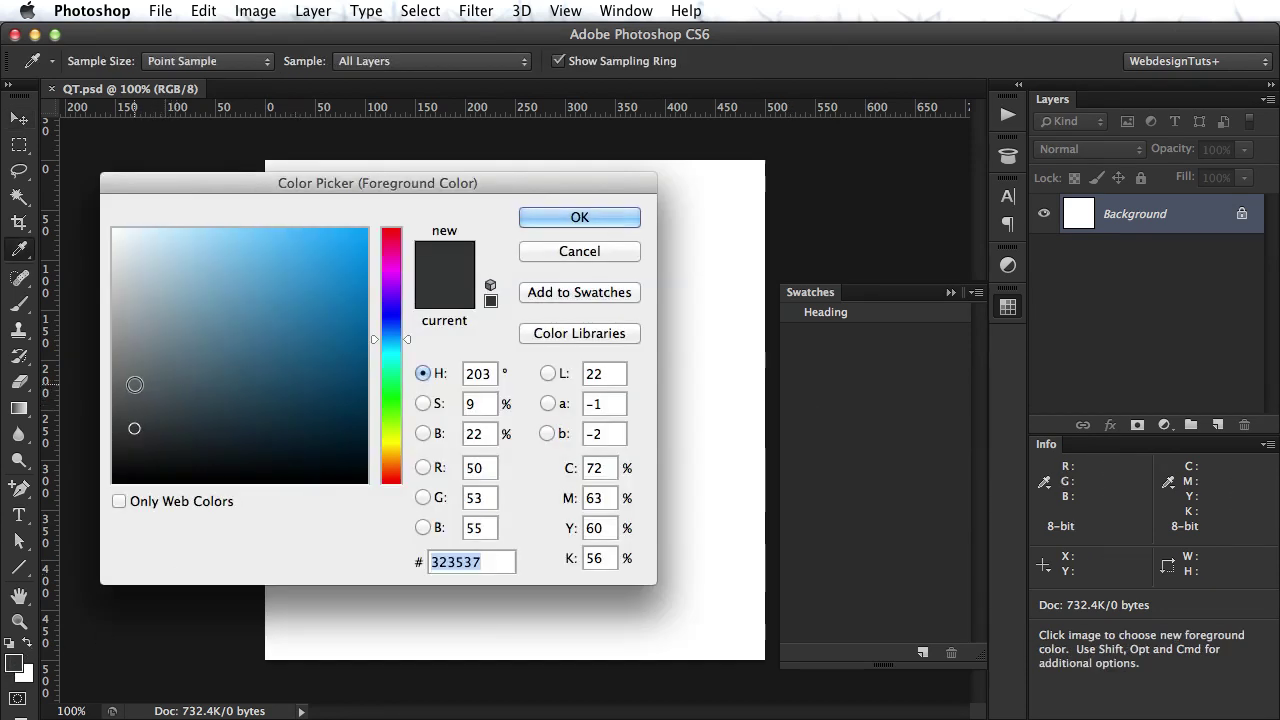
pyautogui.click(127, 339)
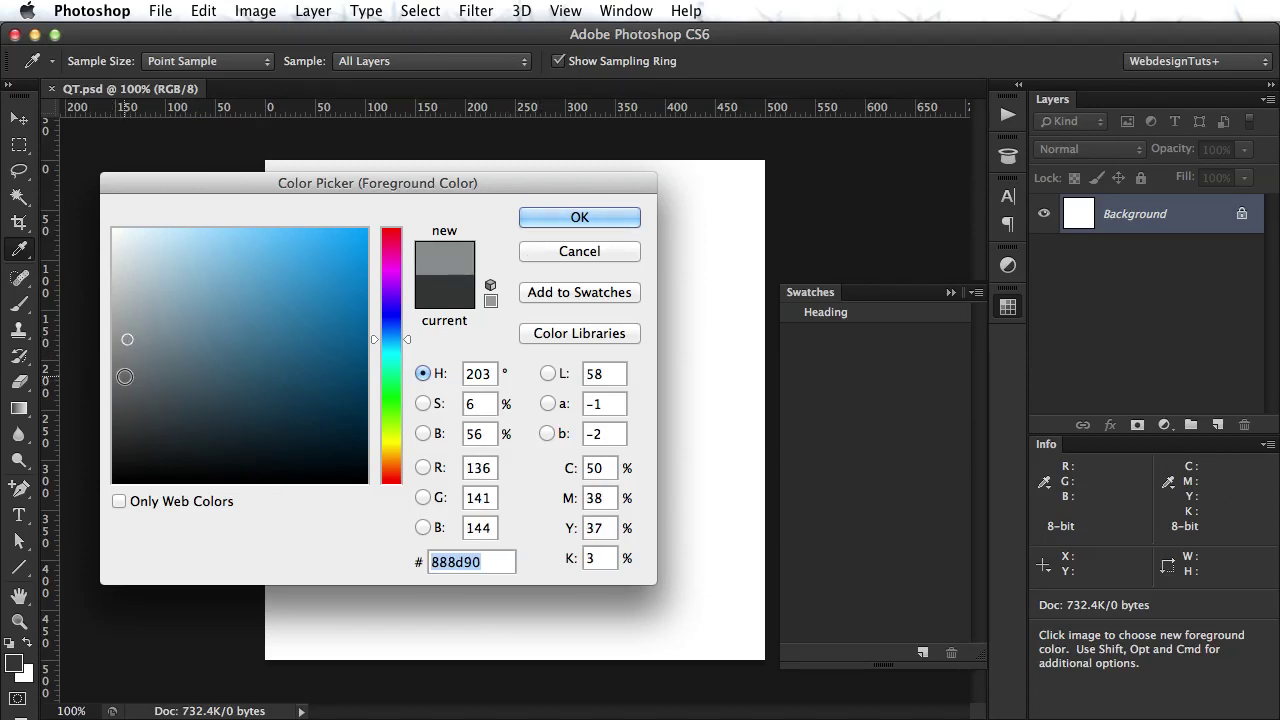
pyautogui.click(124, 376)
pyautogui.click(537, 221)
pyautogui.press('v')
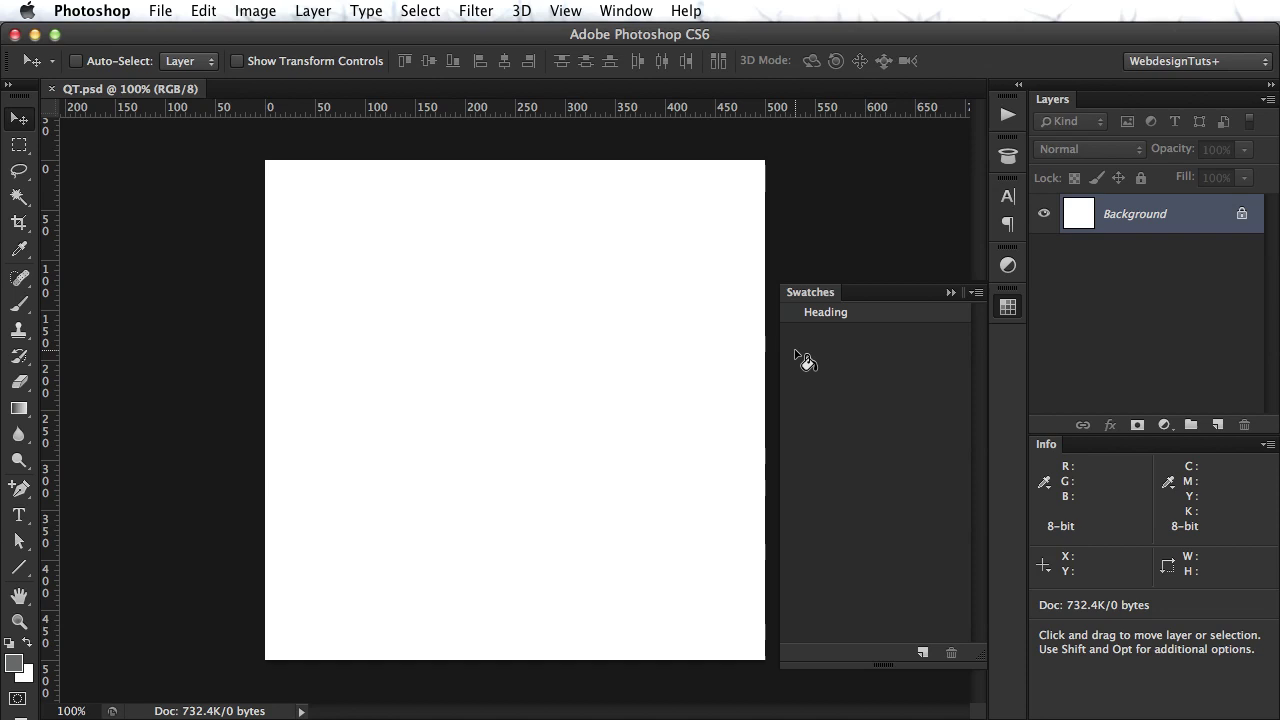
# Save the grey as a new swatch named 'Text'.
pyautogui.click(805, 360)
pyautogui.write('T')
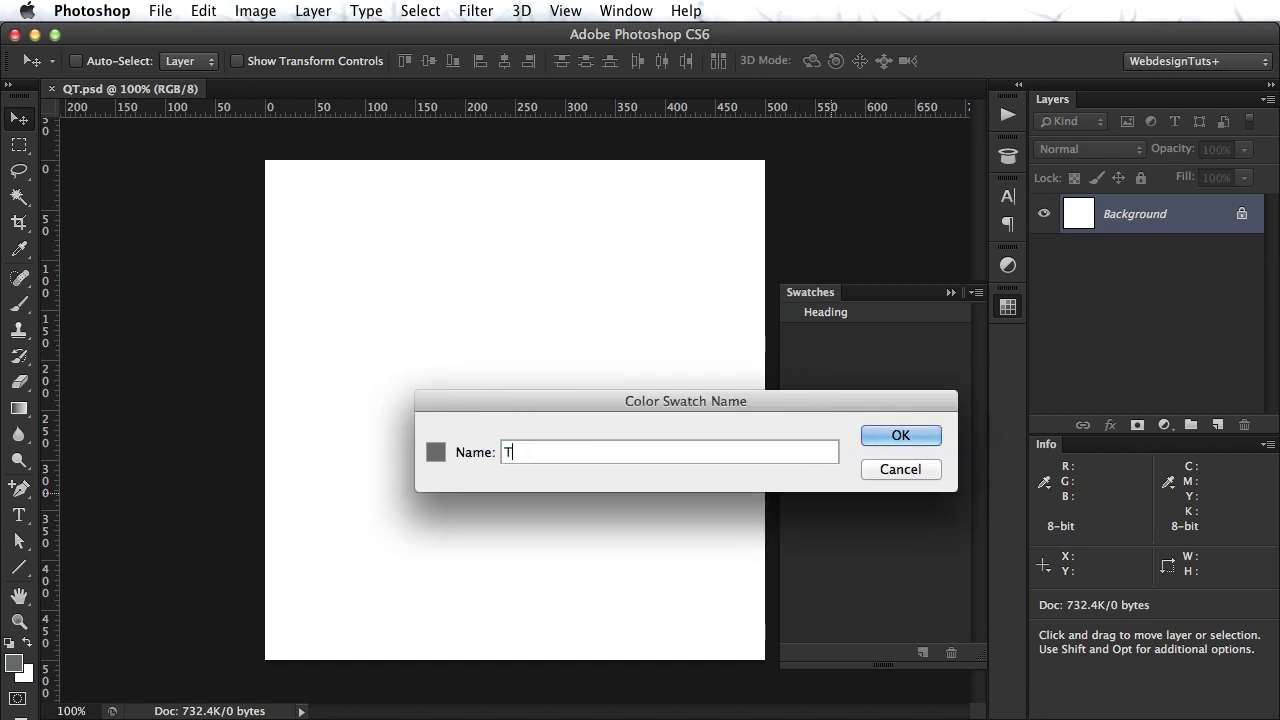
pyautogui.write('ext')
pyautogui.press('Return')
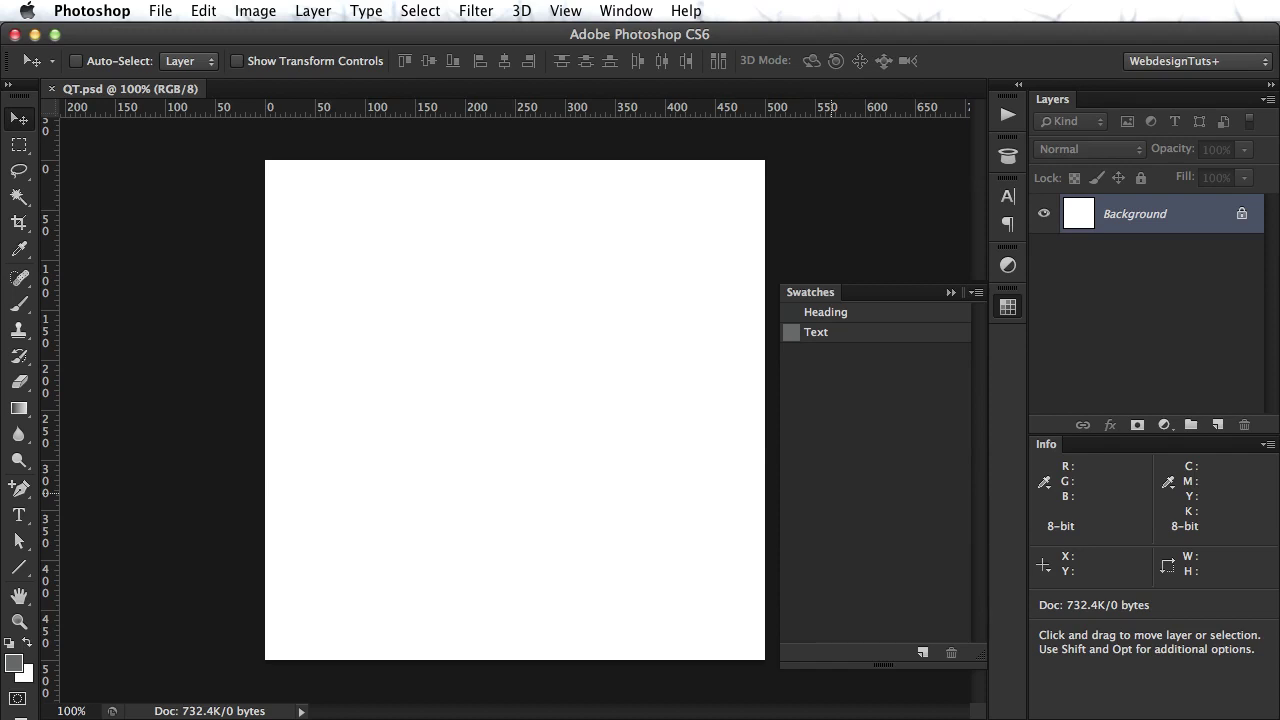
# Choose bright blue 2793ef as the foreground colour in the Color Picker.
pyautogui.click(16, 668)
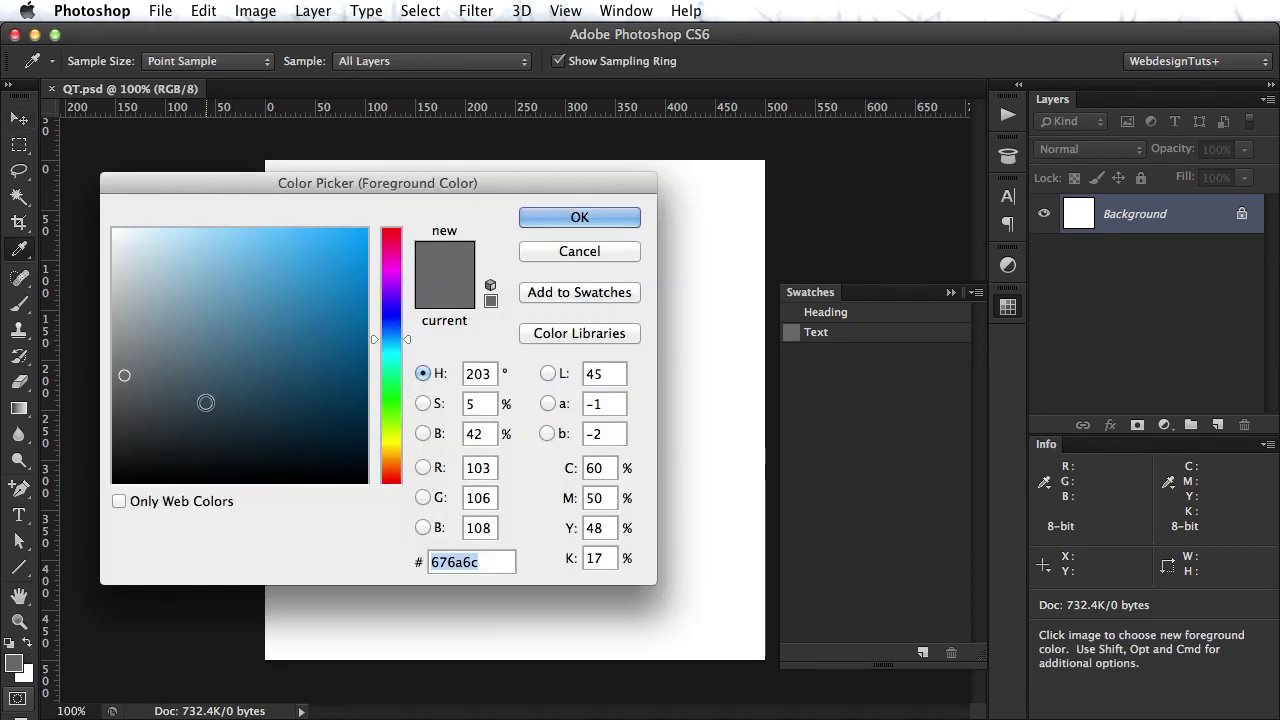
pyautogui.click(584, 218)
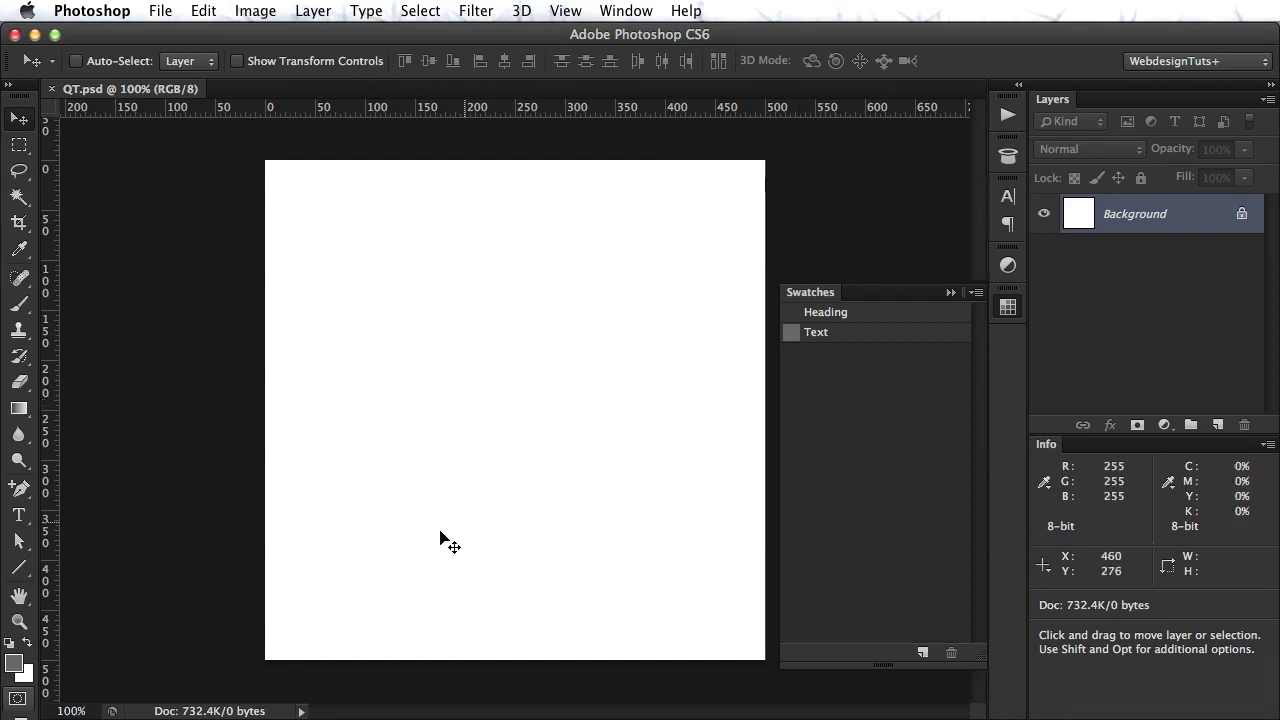
pyautogui.click(16, 666)
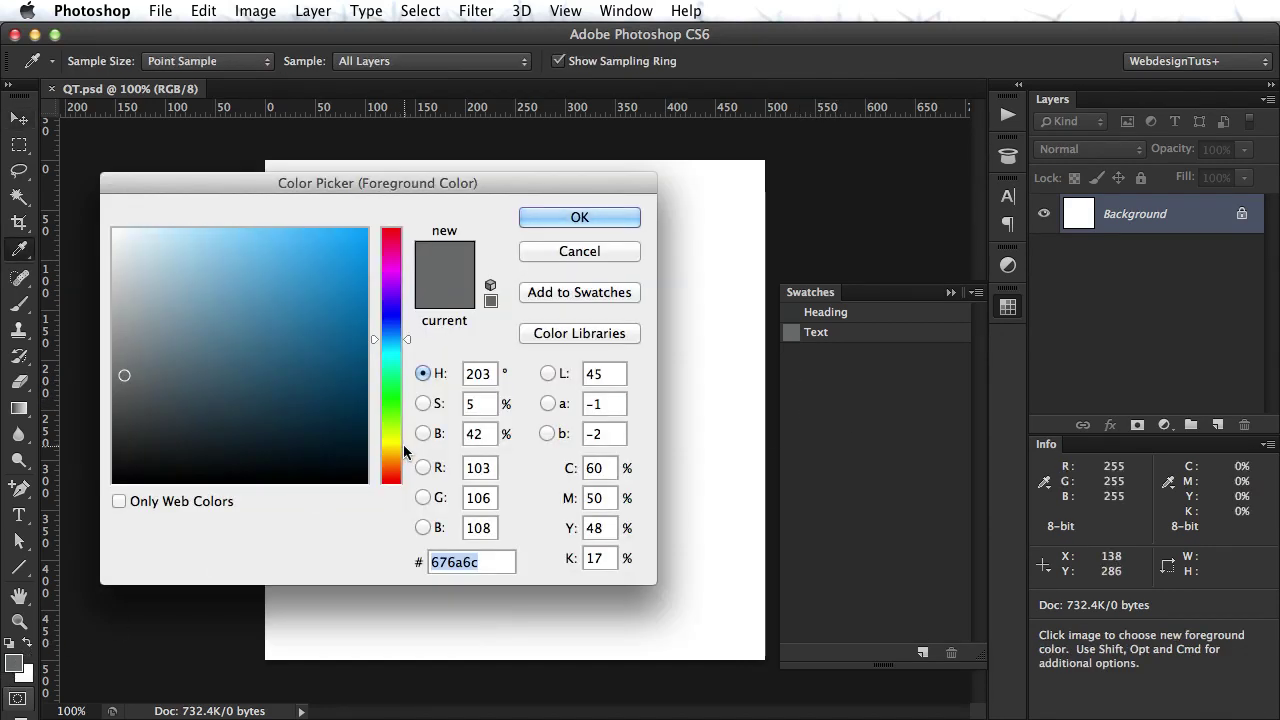
pyautogui.moveTo(391, 339); pyautogui.dragTo(390, 336)
pyautogui.moveTo(312, 261); pyautogui.dragTo(325, 244)
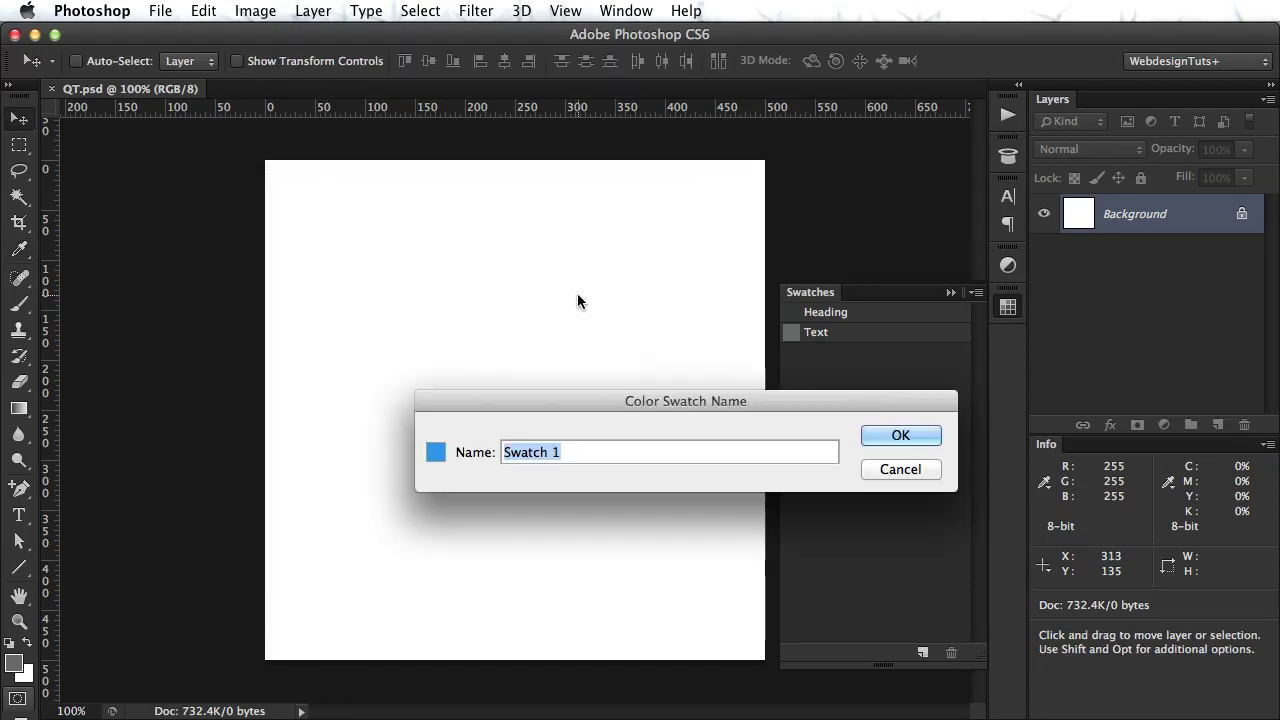
# Add the blue to the swatches under the name 'Link'.
pyautogui.write('Link')
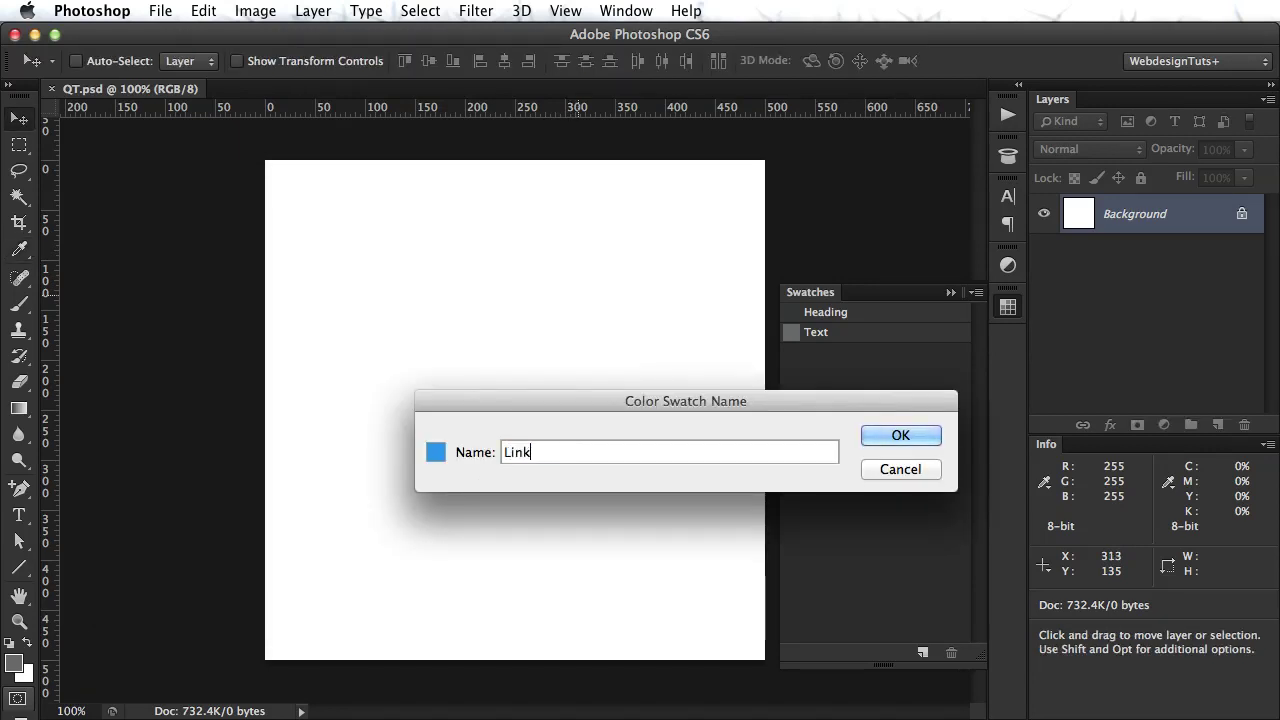
pyautogui.press('Return')
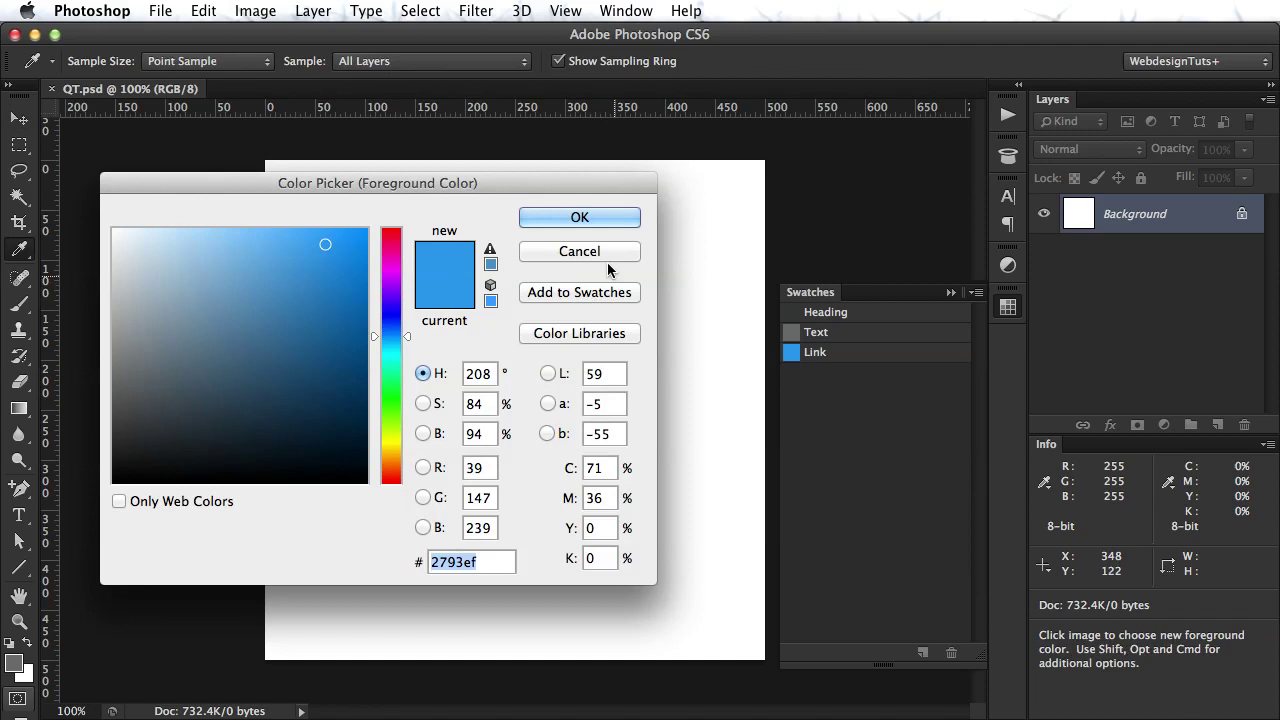
pyautogui.click(572, 251)
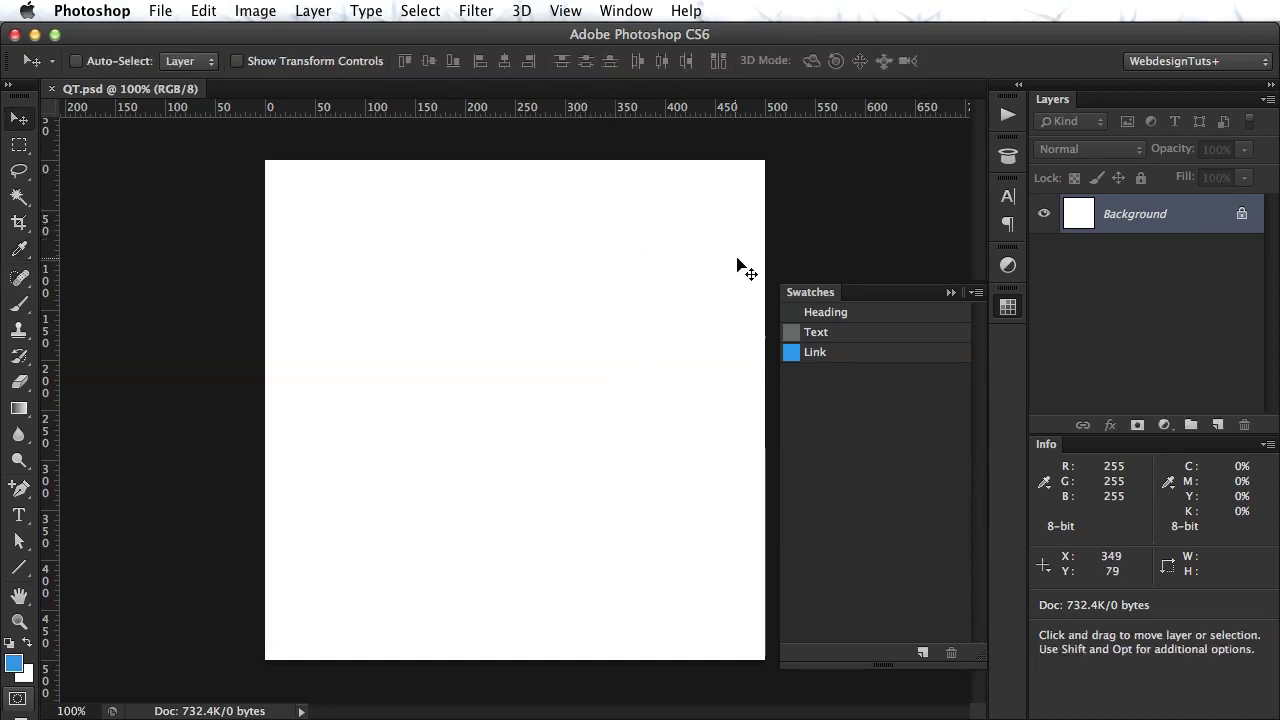
# Paste the three sample lines into a new text layer and colour 'Heading' with the Heading swatch.
pyautogui.click(18, 516)
pyautogui.click(433, 267)
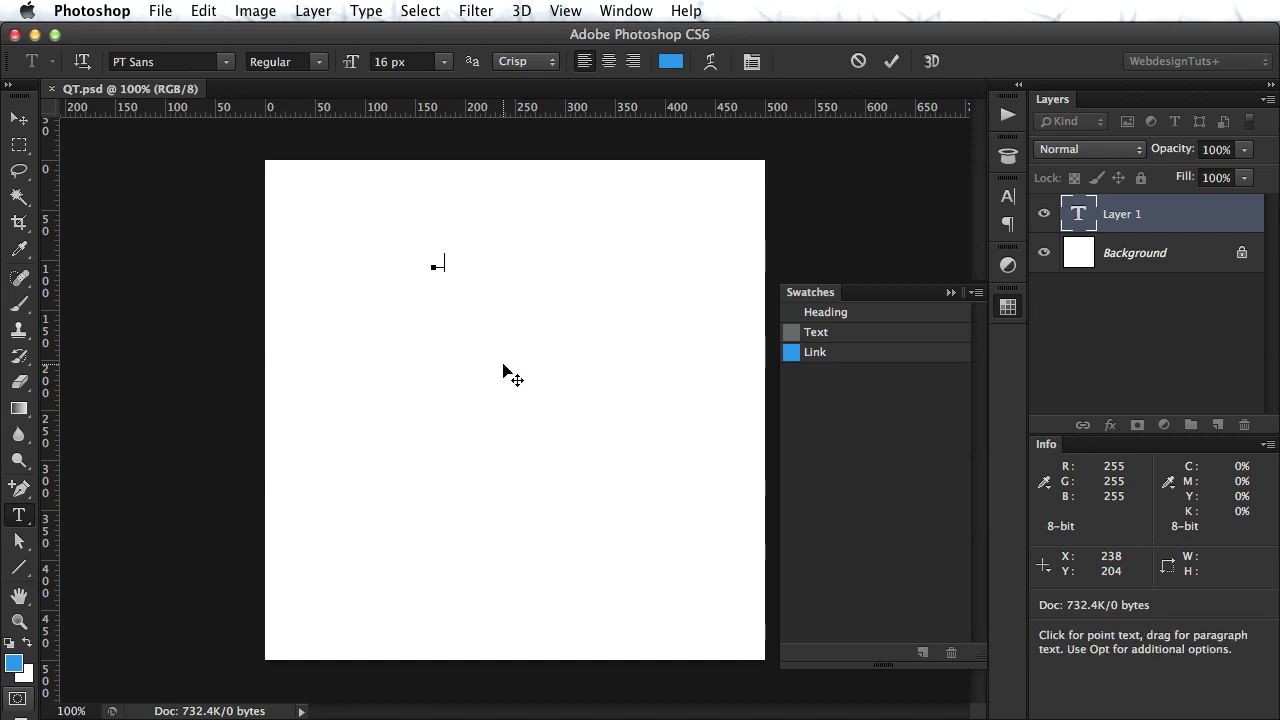
pyautogui.write('Heading  This is the text  Read More')
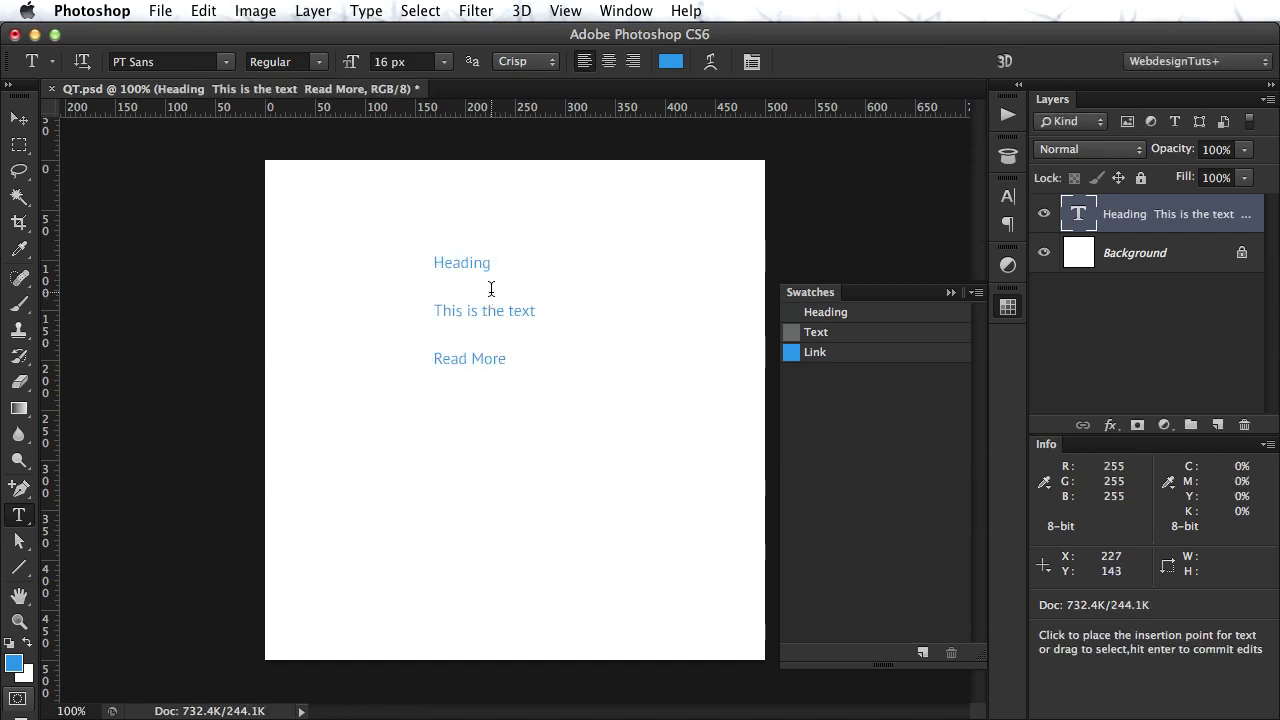
pyautogui.moveTo(491, 267); pyautogui.dragTo(394, 257)
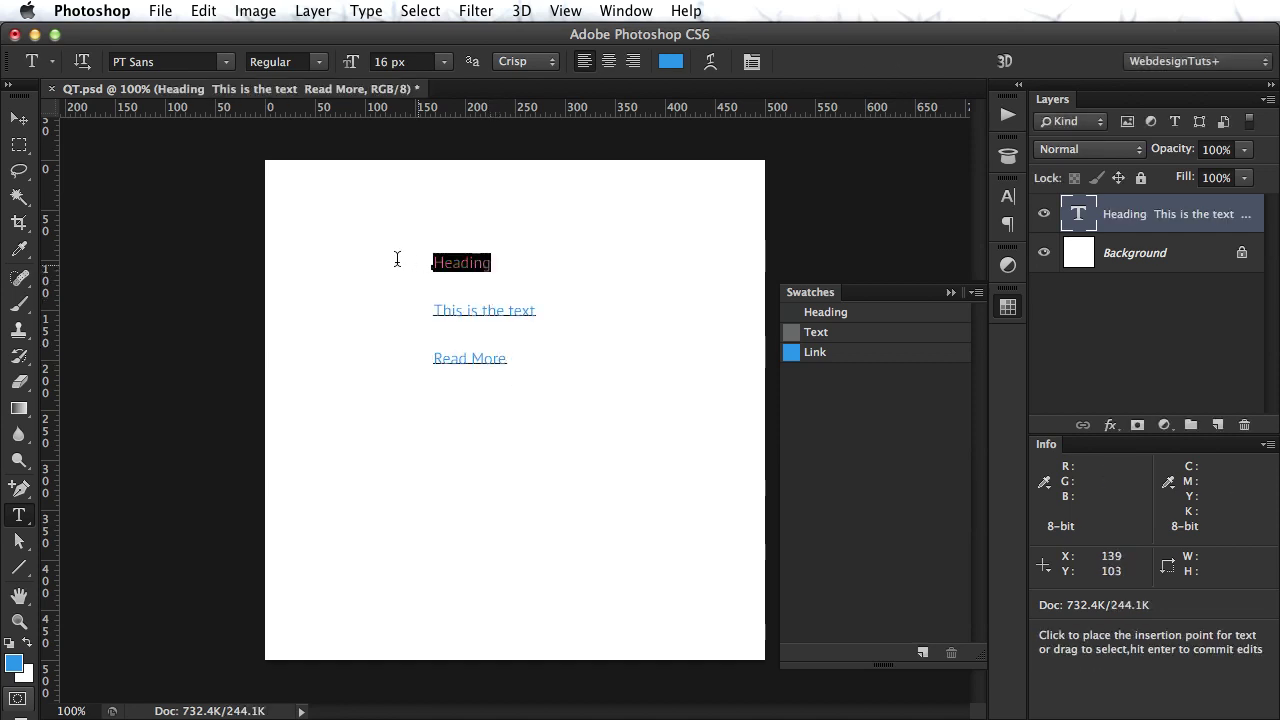
pyautogui.click(670, 61)
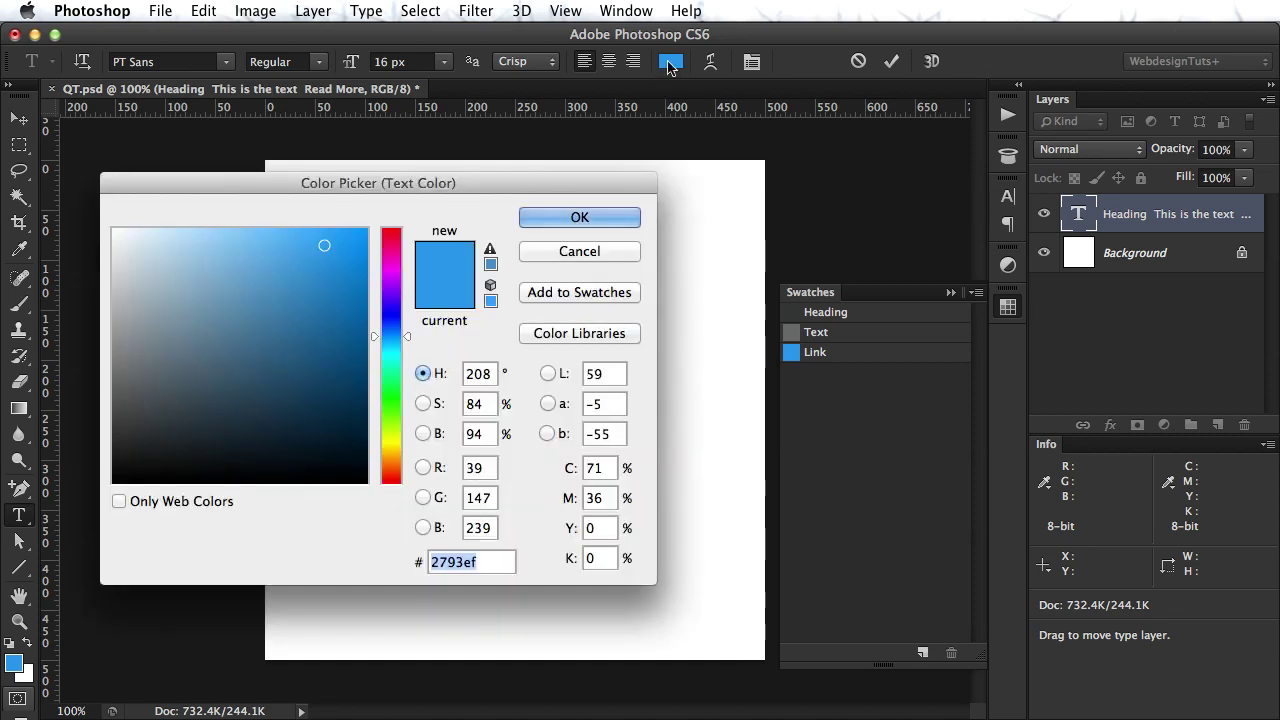
pyautogui.click(797, 311)
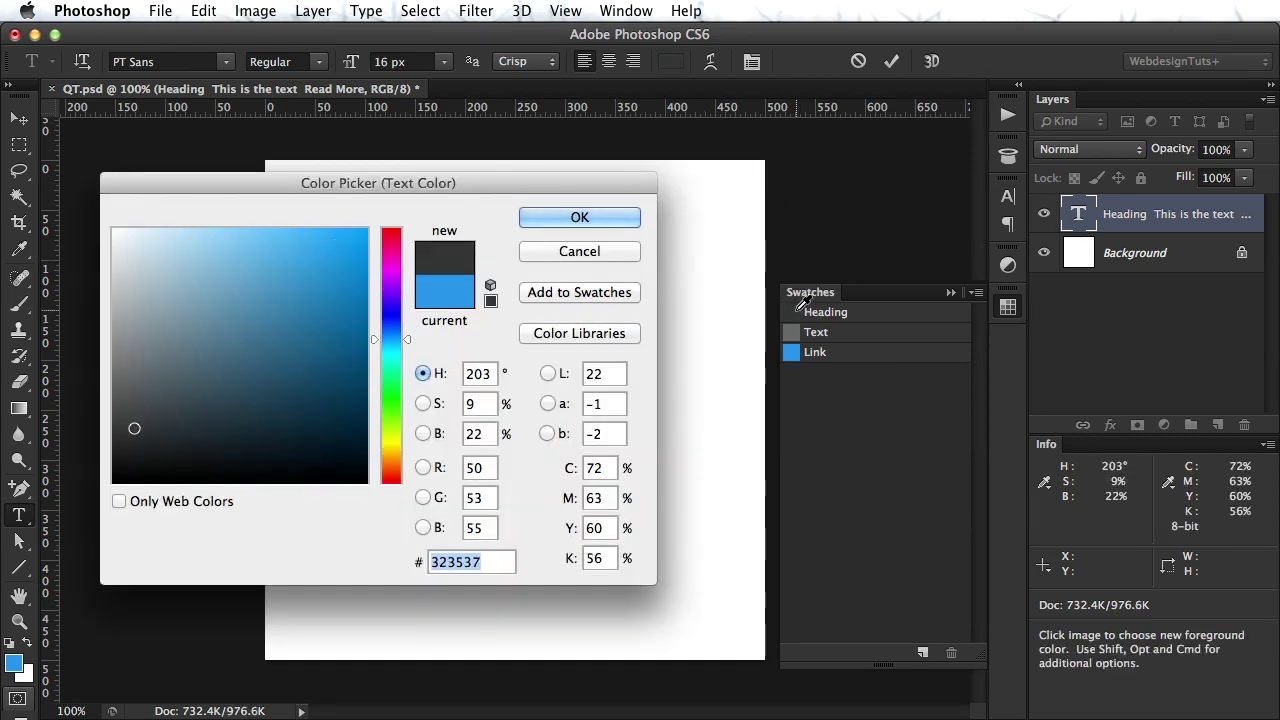
pyautogui.press('Return')
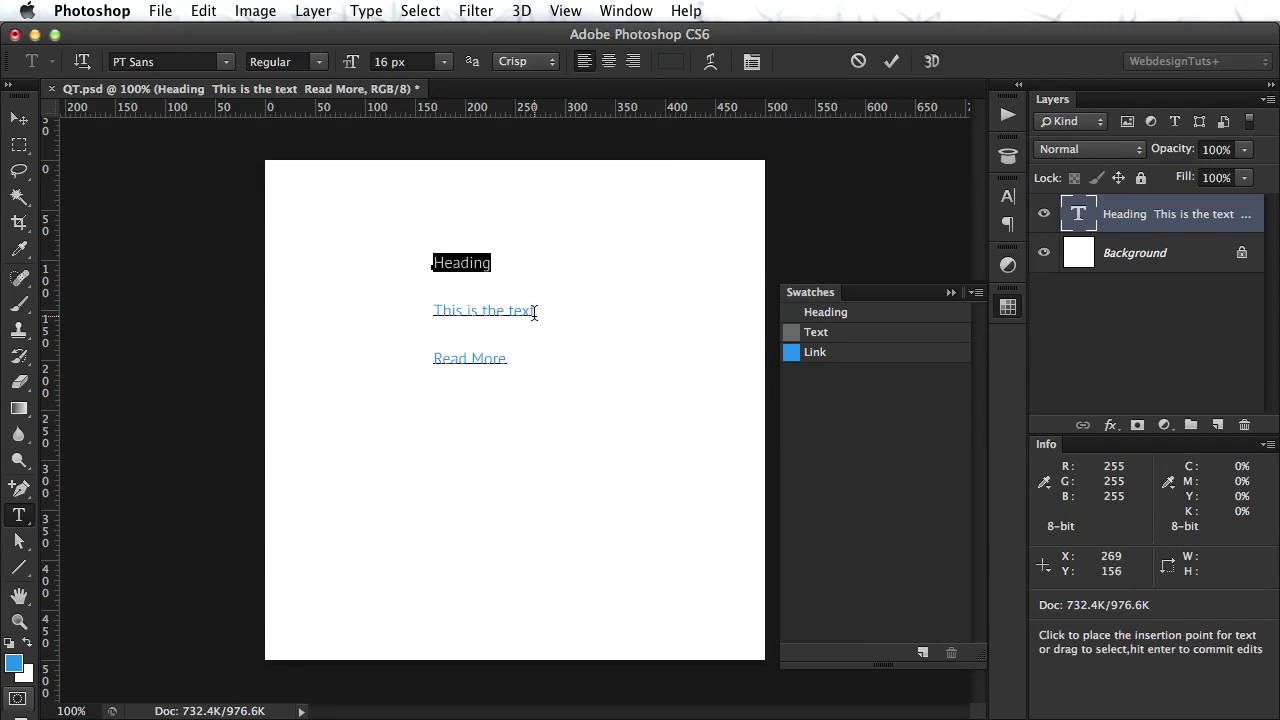
# Colour 'This is the text' with the Text swatch and commit the type edits.
pyautogui.moveTo(535, 311); pyautogui.dragTo(357, 314)
pyautogui.click(670, 61)
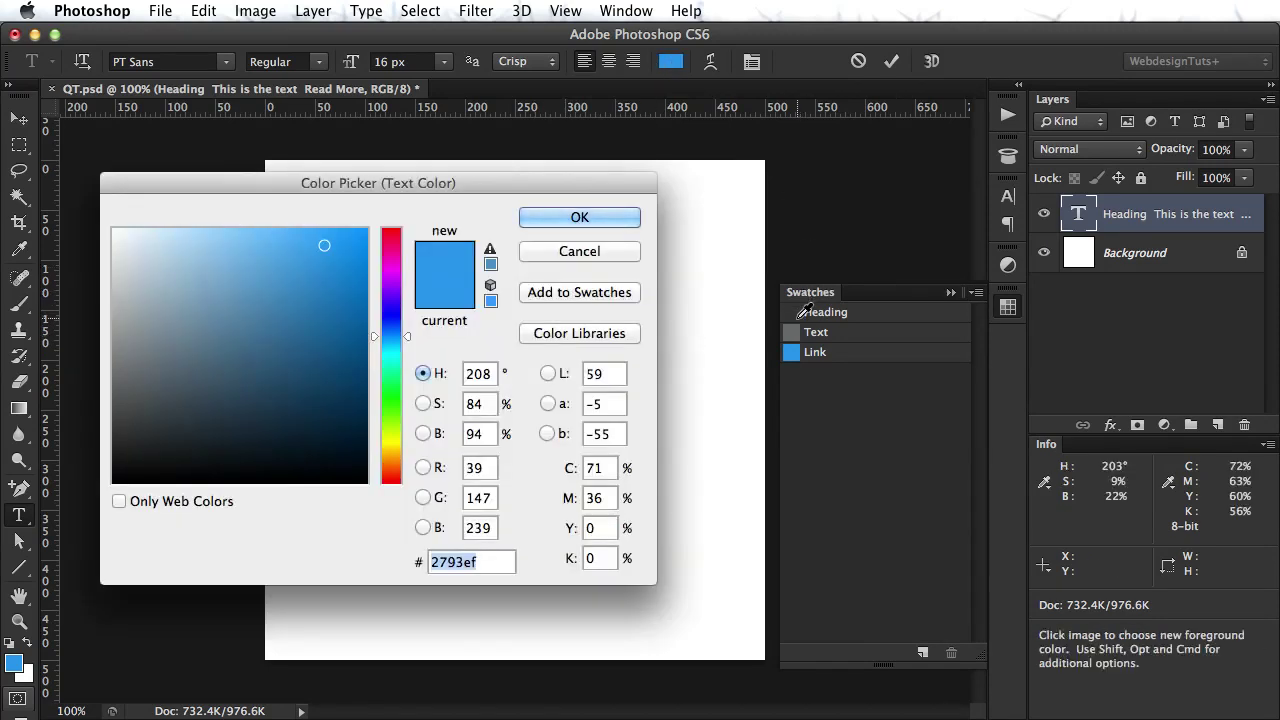
pyautogui.click(843, 331)
pyautogui.click(580, 217)
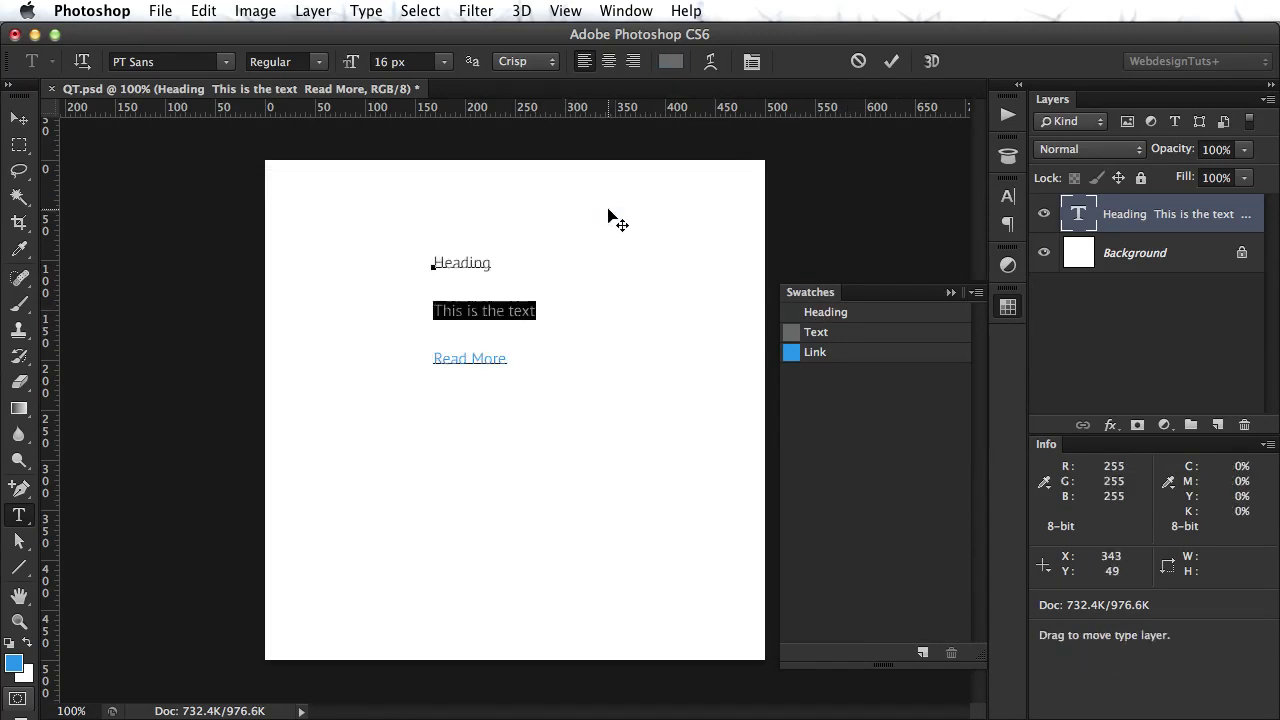
pyautogui.moveTo(509, 359); pyautogui.dragTo(447, 383)
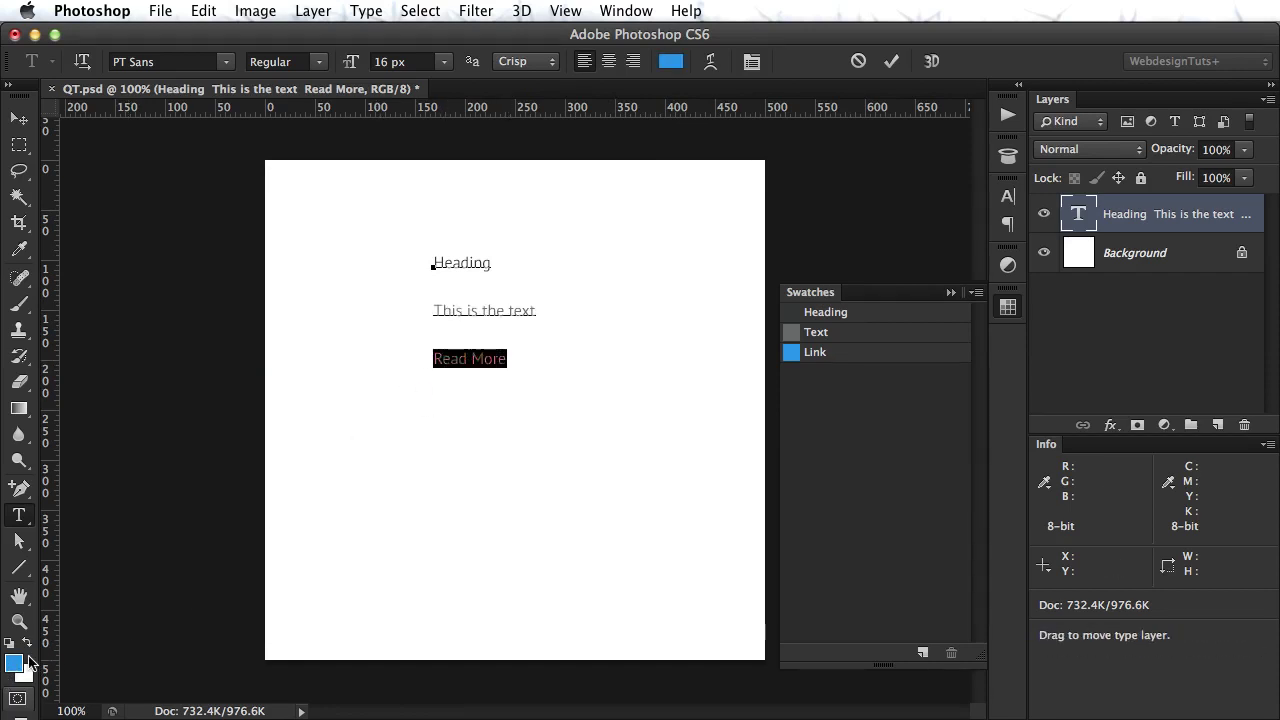
pyautogui.click(894, 62)
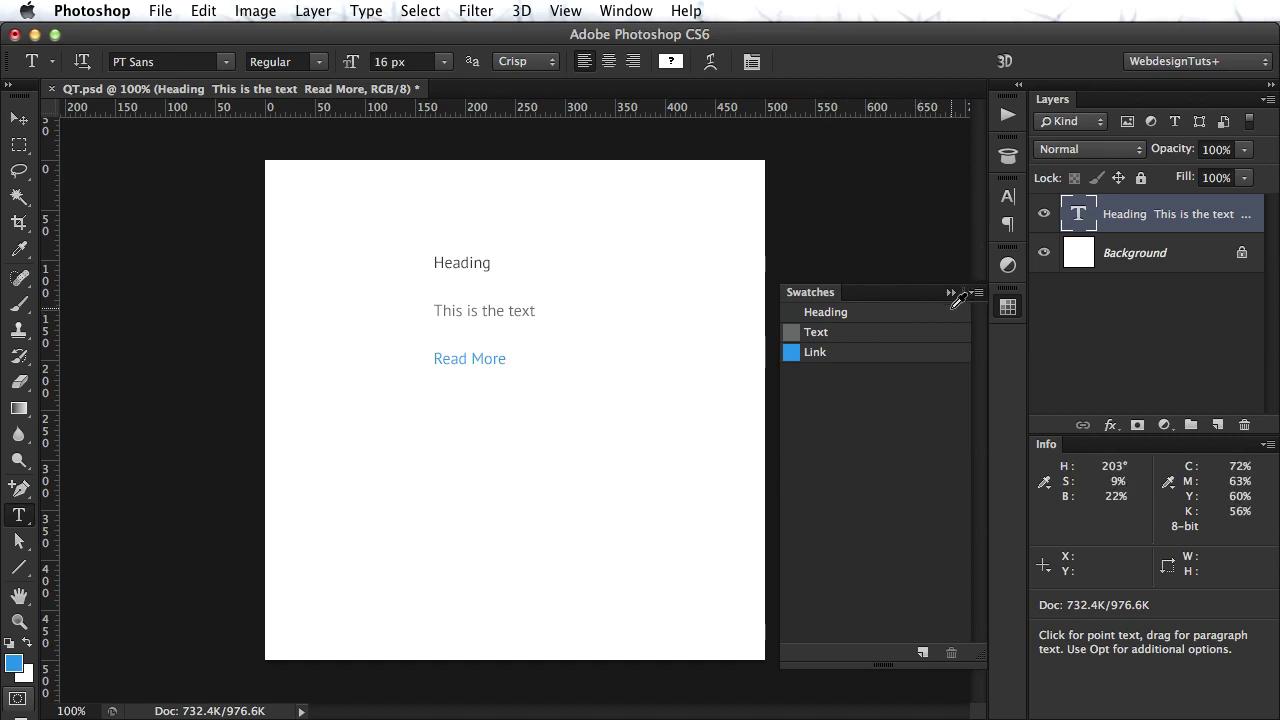
pyautogui.doubleClick(480, 263)
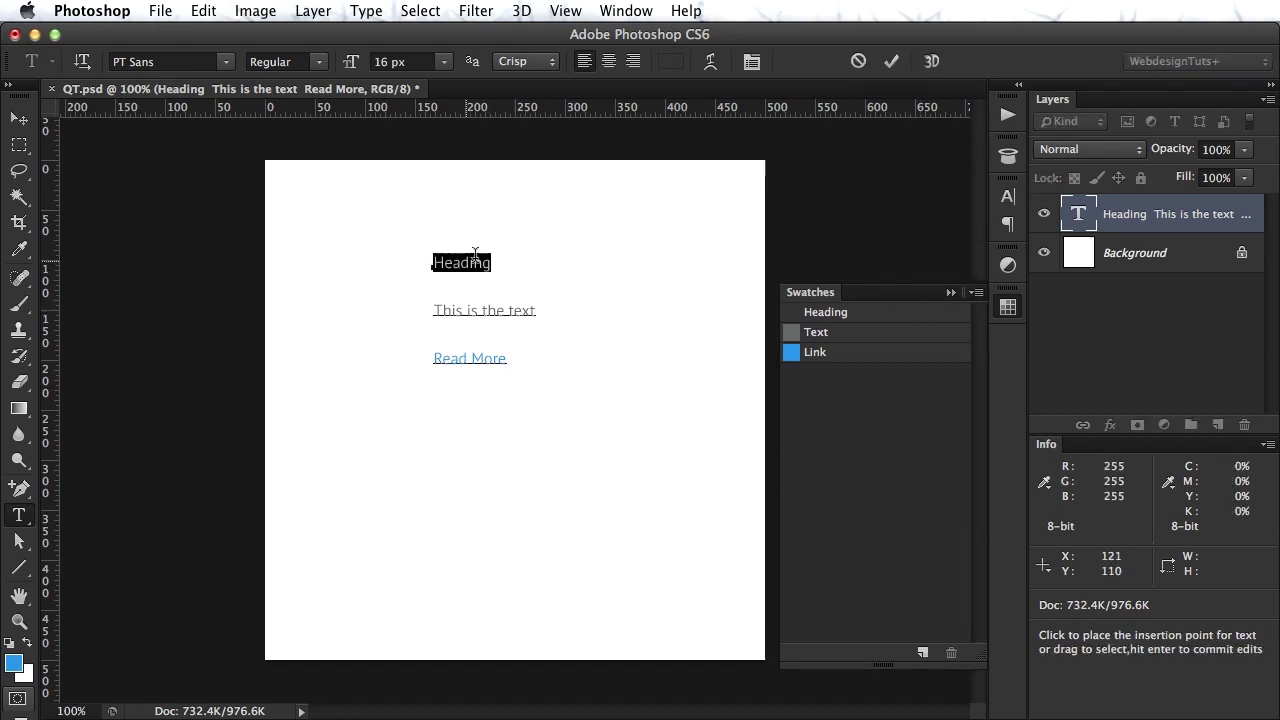
pyautogui.click(672, 62)
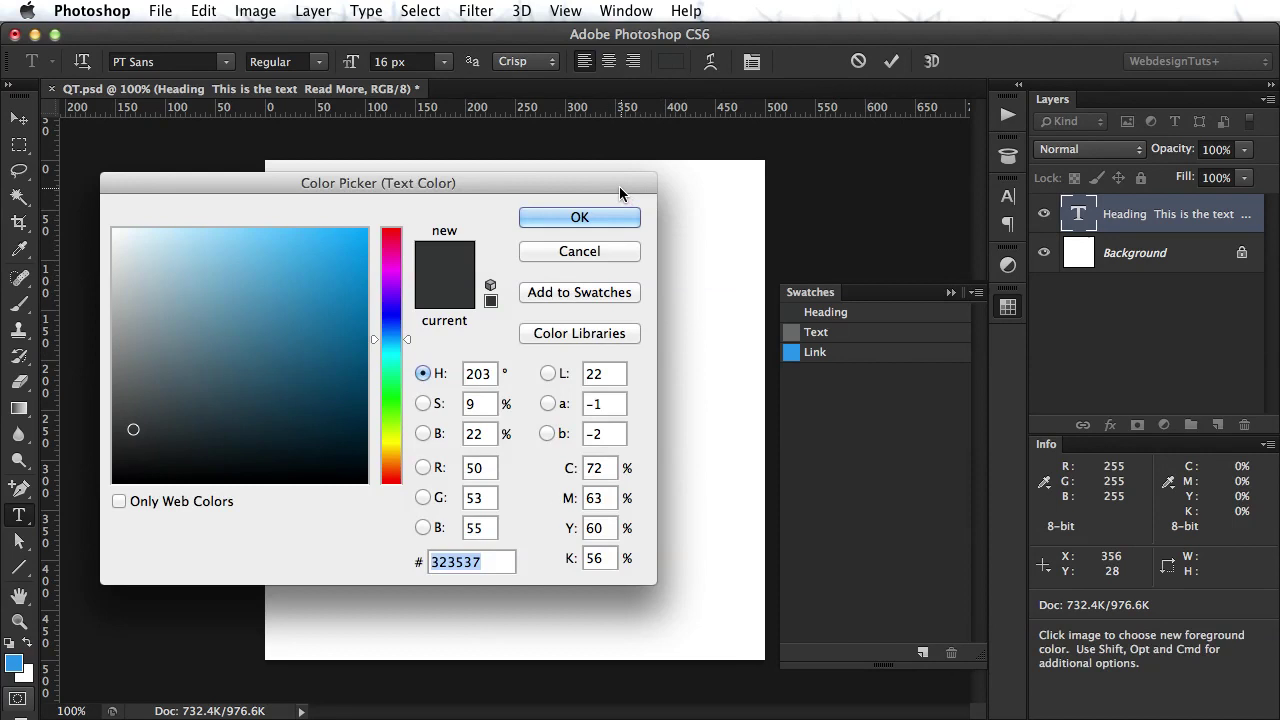
pyautogui.moveTo(619, 182); pyautogui.dragTo(691, 393)
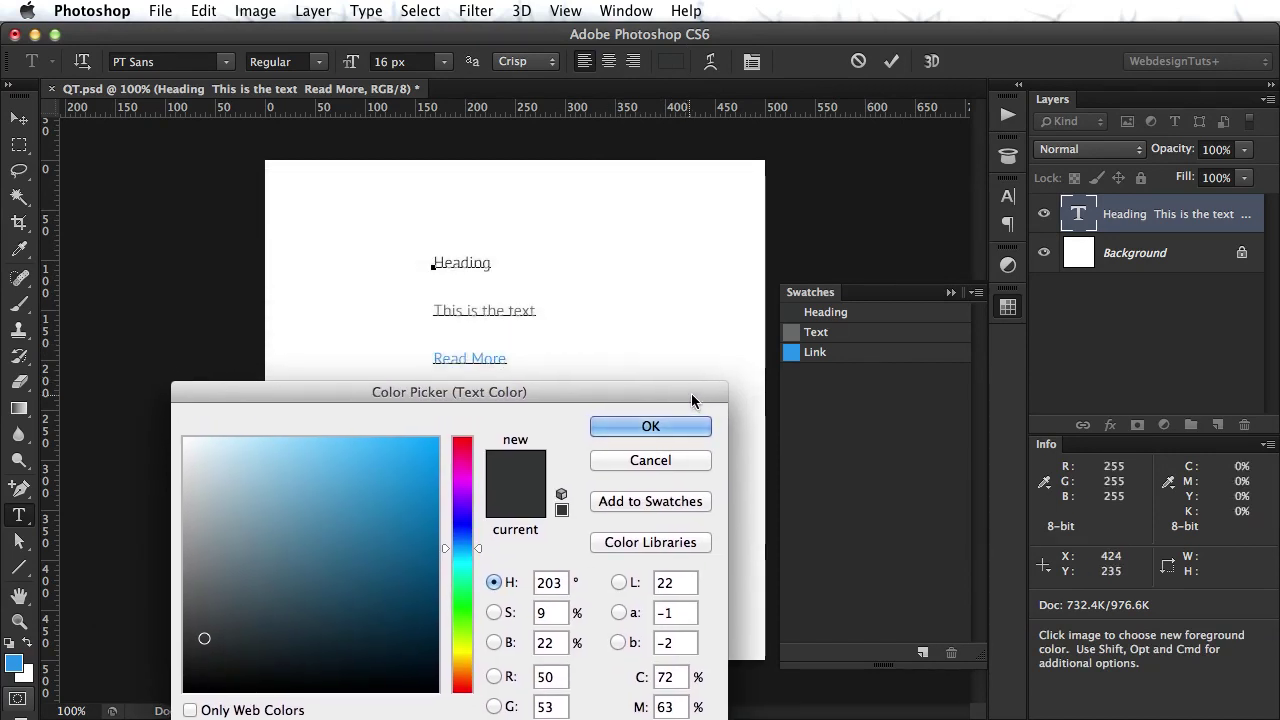
pyautogui.click(912, 350)
pyautogui.click(906, 311)
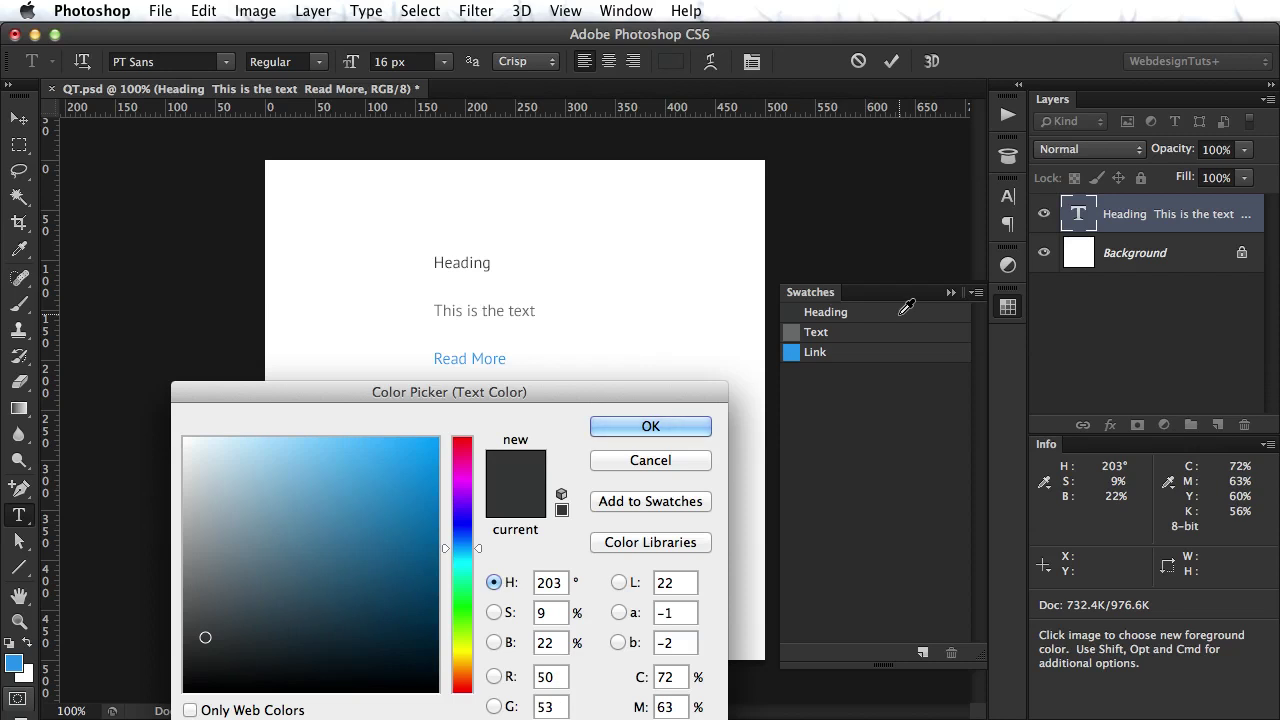
pyautogui.press('Return')
pyautogui.press('v')
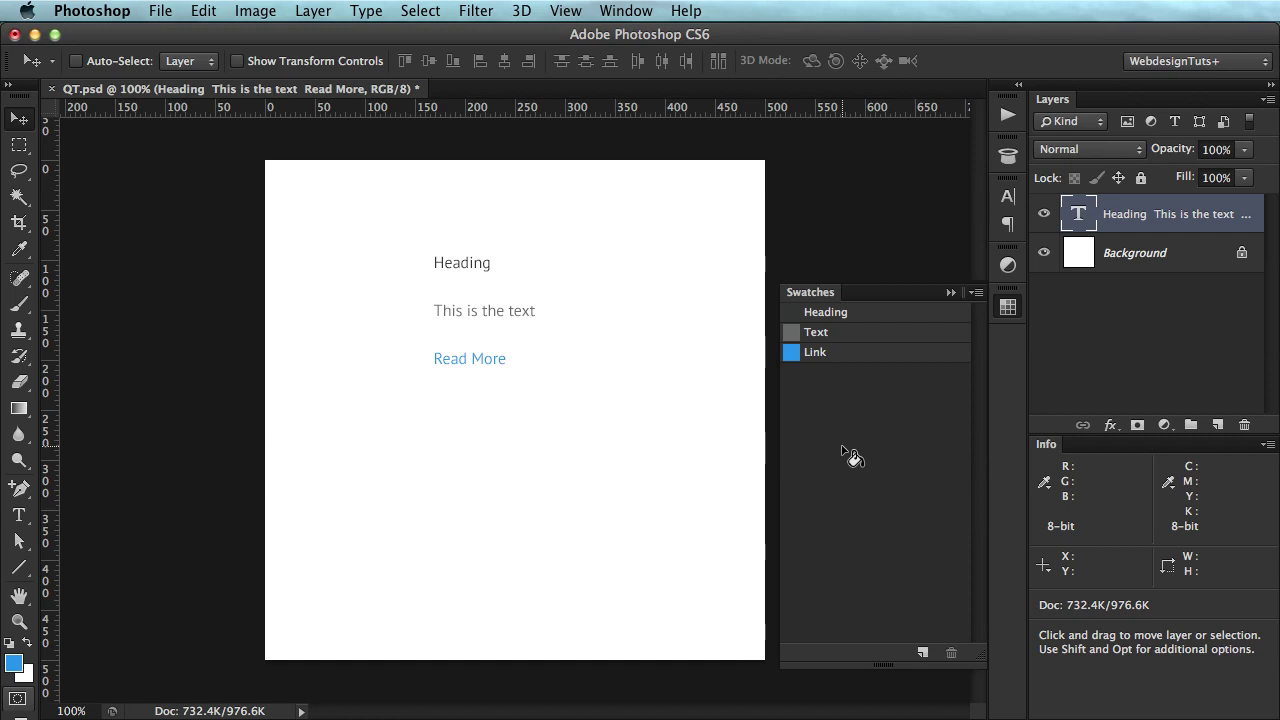
# Save the Heading, Text and Link swatches as test.aco in the assets folder.
pyautogui.click(976, 294)
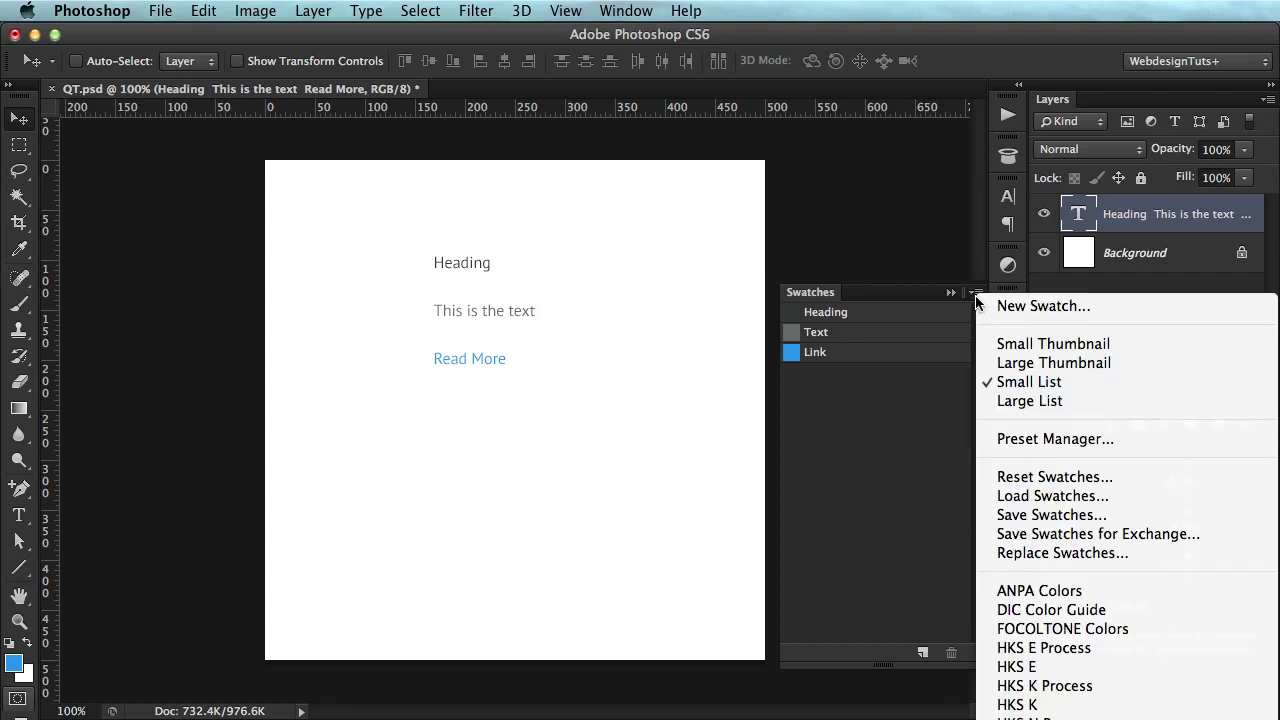
pyautogui.click(1068, 516)
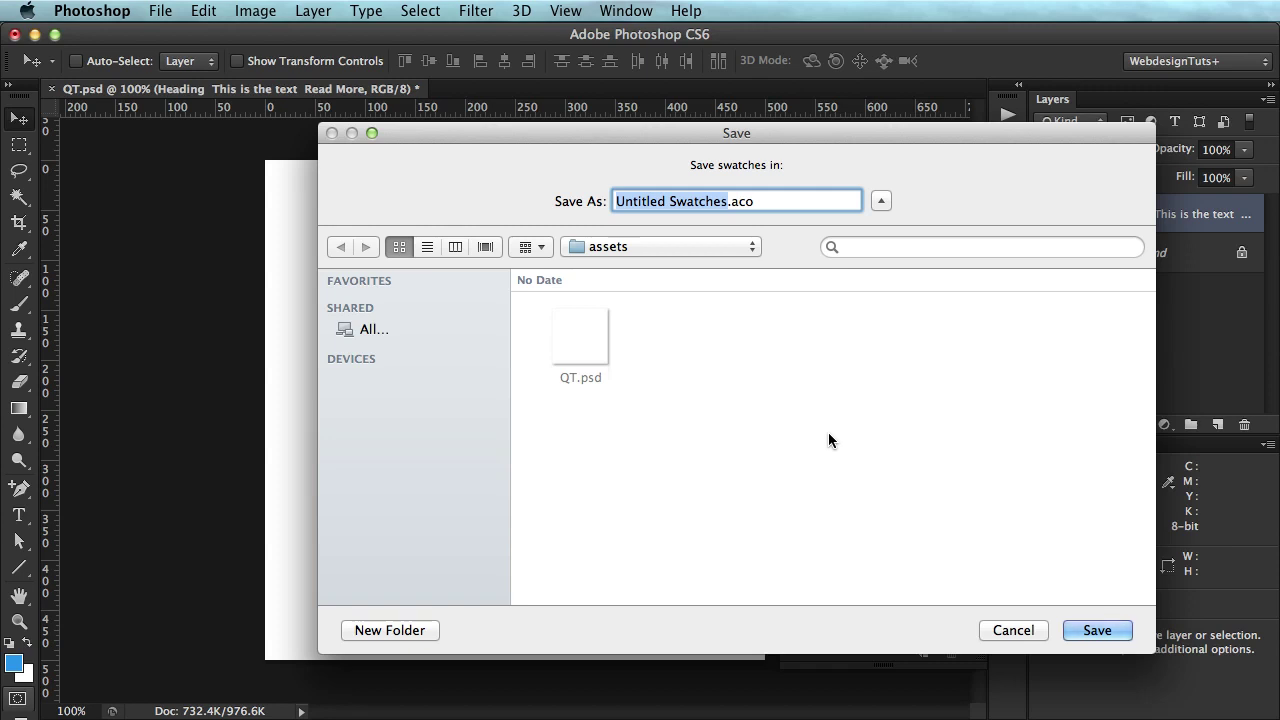
pyautogui.write('test')
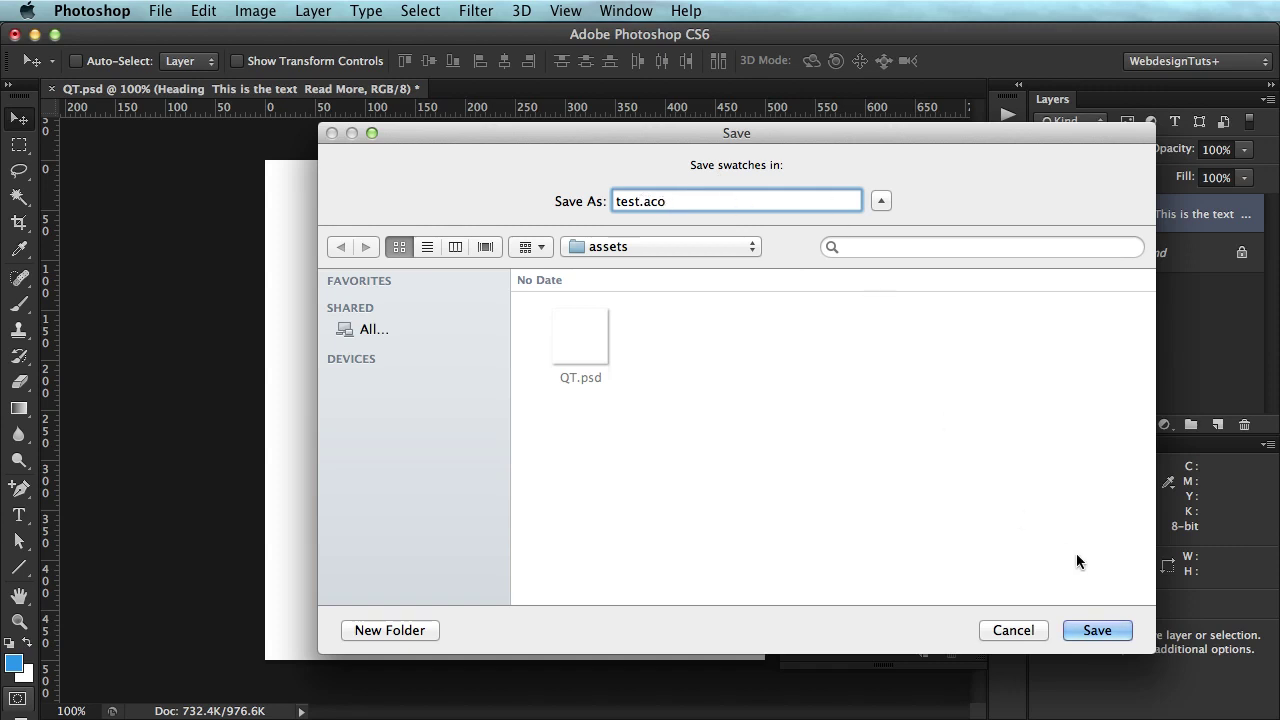
pyautogui.click(1097, 630)
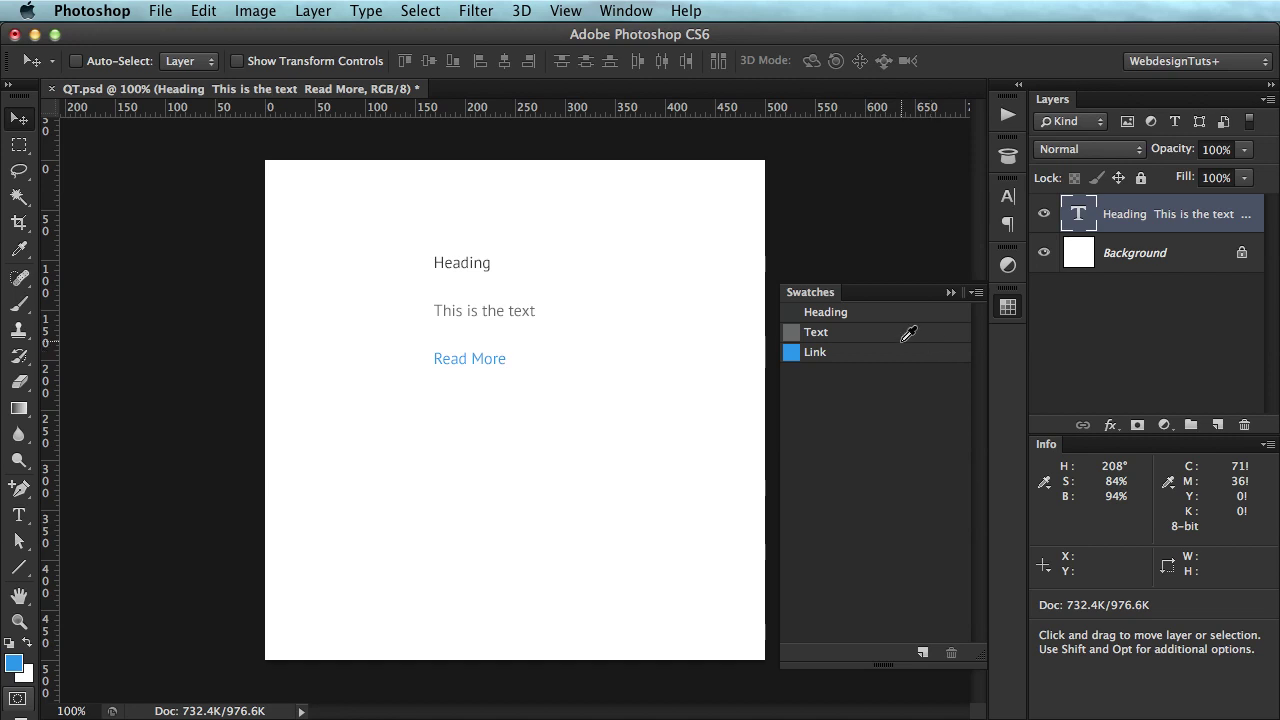
# Alt-delete the Link, Text and Heading swatches, then load test.aco to restore them.
pyautogui.keyDown('alt'); pyautogui.click(906, 352); pyautogui.keyUp('alt')
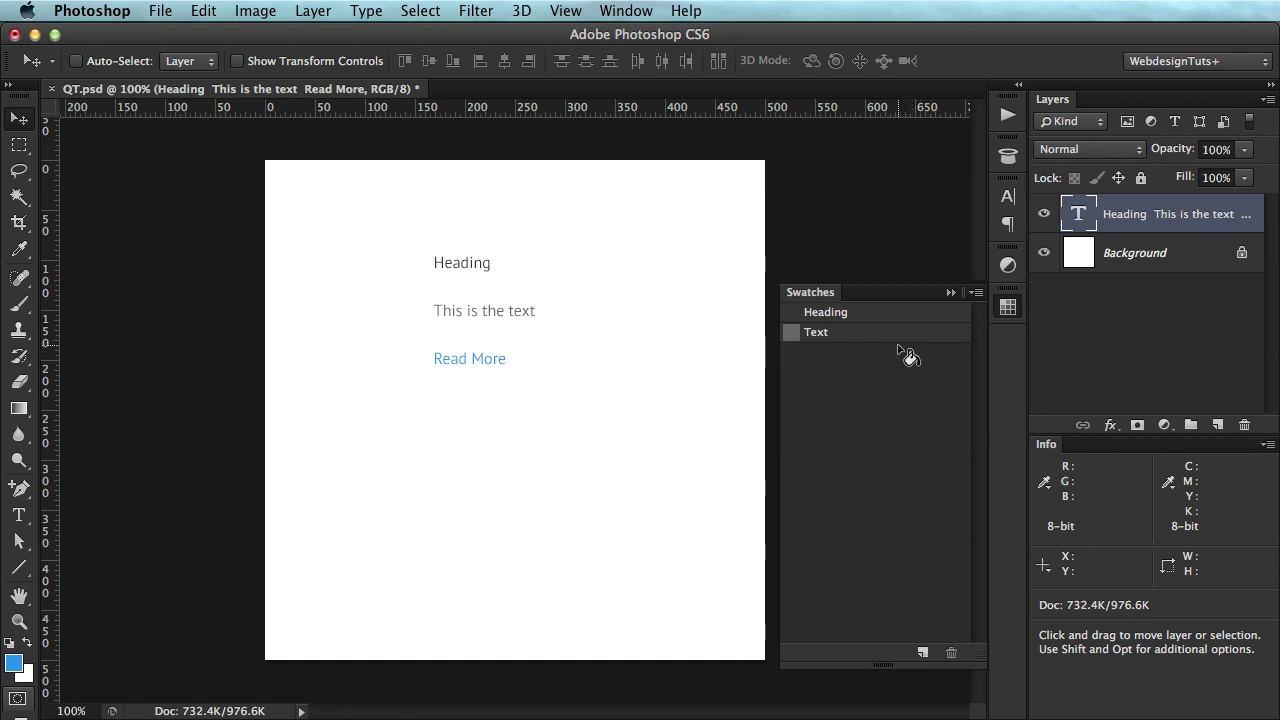
pyautogui.keyDown('alt'); pyautogui.click(903, 332); pyautogui.keyUp('alt')
pyautogui.keyDown('alt'); pyautogui.click(903, 312); pyautogui.keyUp('alt')
pyautogui.click(975, 292)
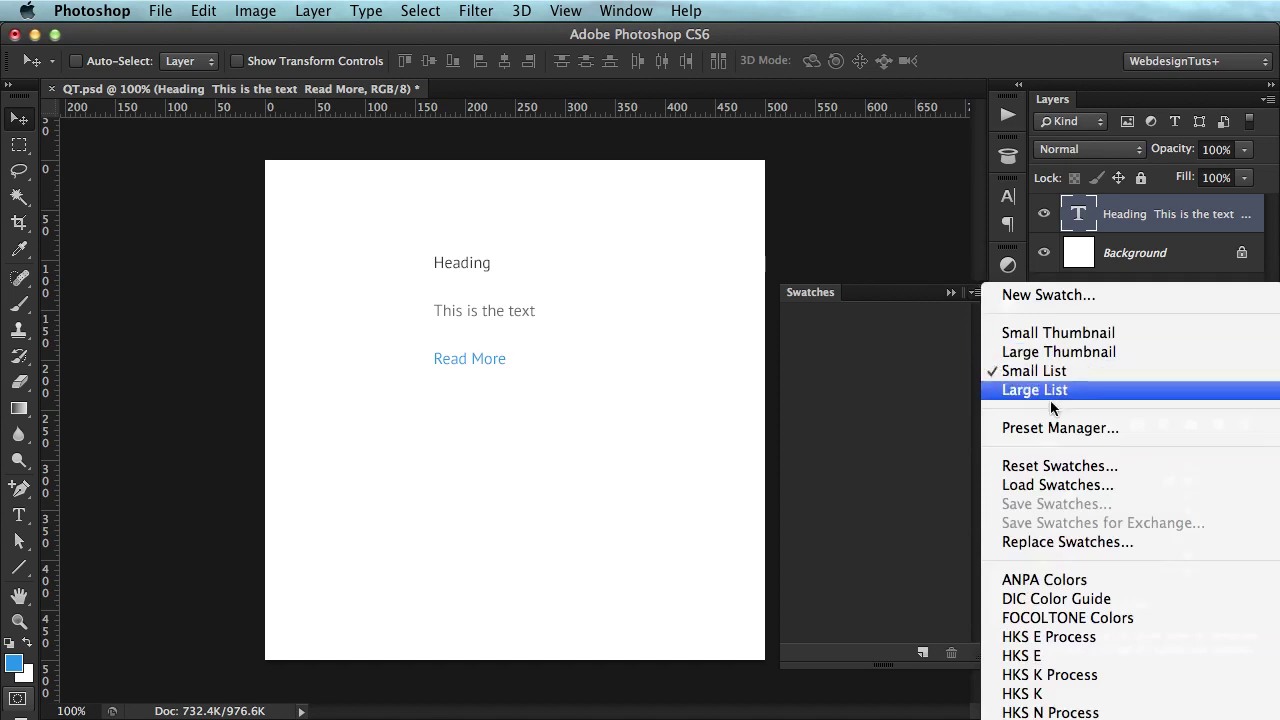
pyautogui.click(1055, 485)
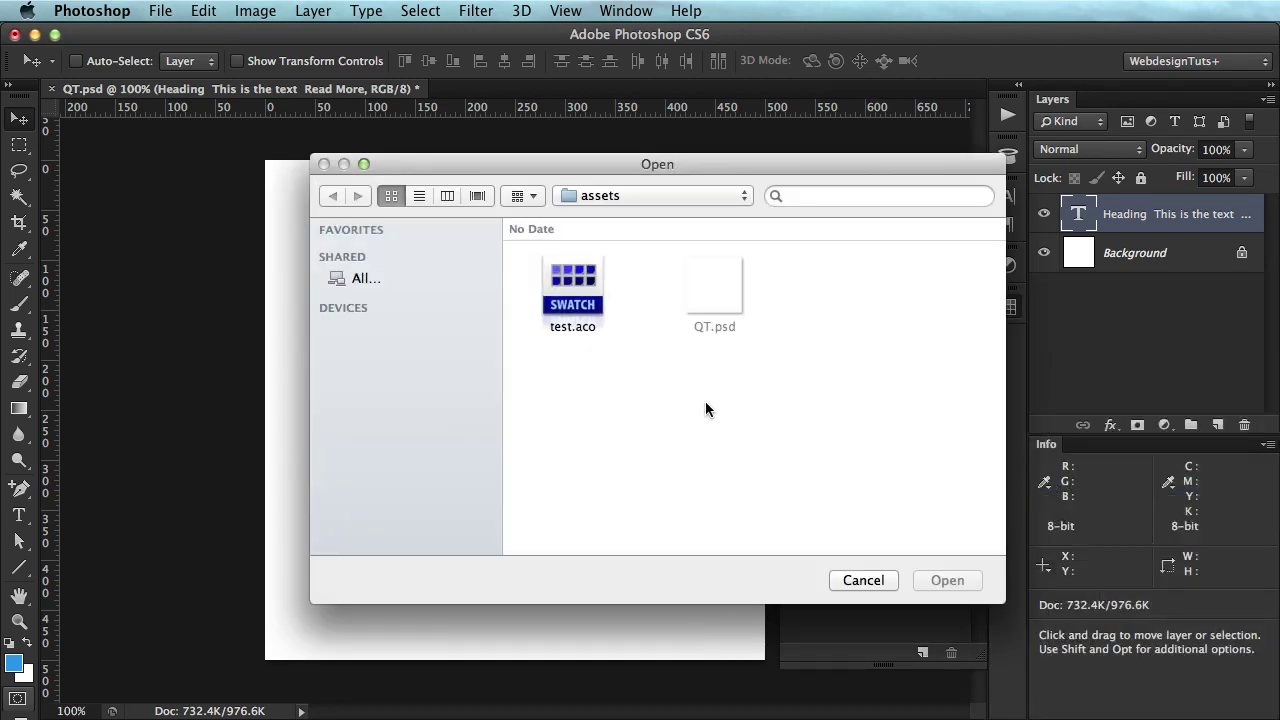
pyautogui.doubleClick(570, 280)
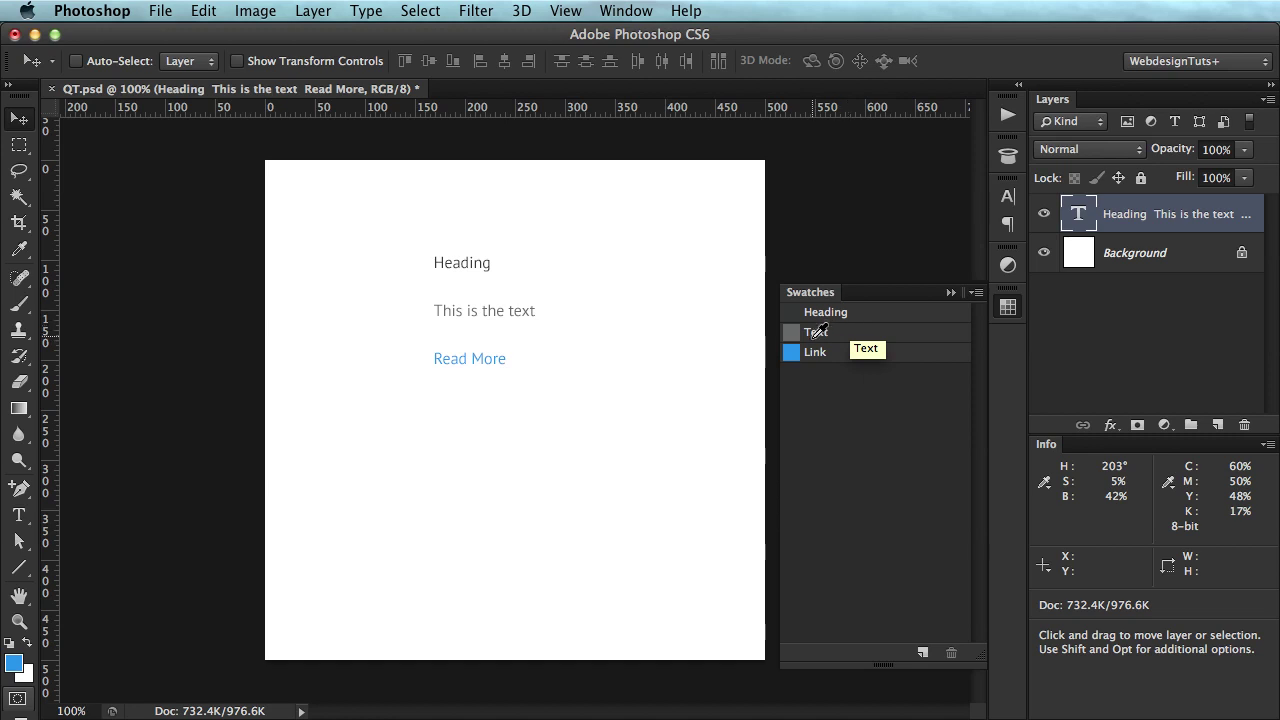
# Remove all three swatches again and reload Heading, Text and Link from test.aco.
pyautogui.moveTo(797, 352); pyautogui.dragTo(954, 650)
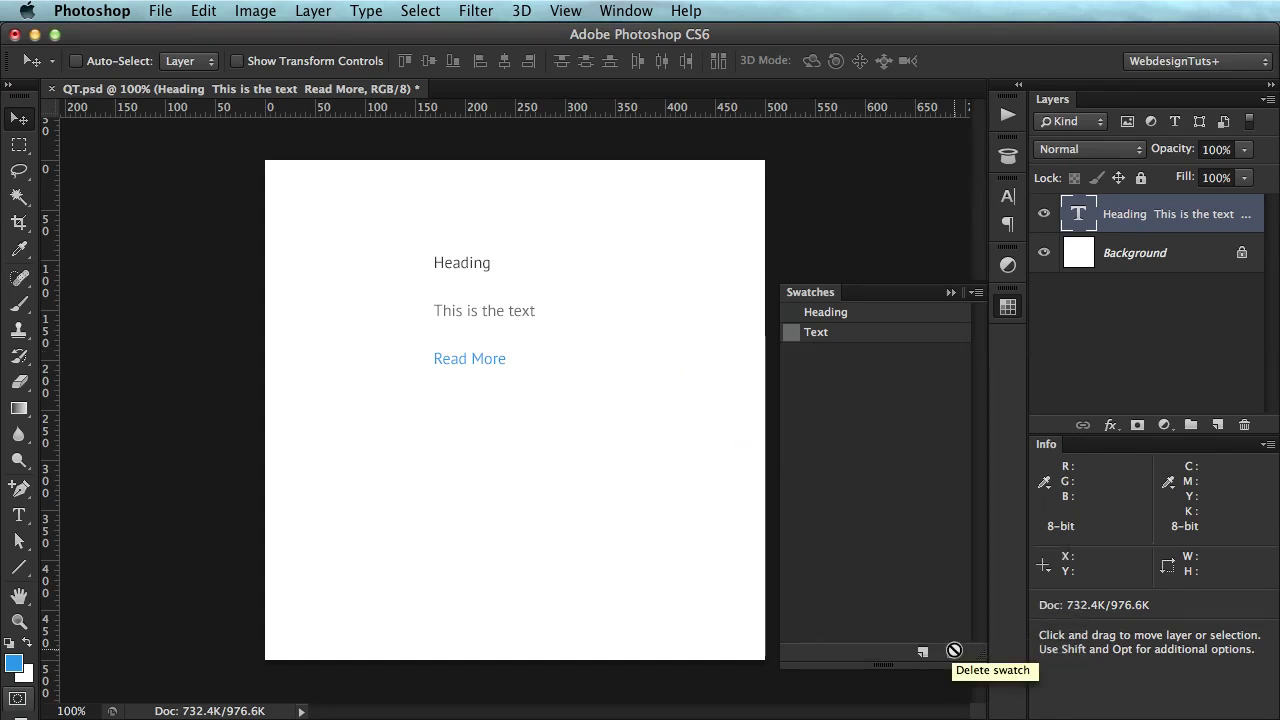
pyautogui.keyDown('alt'); pyautogui.click(857, 335); pyautogui.keyUp('alt')
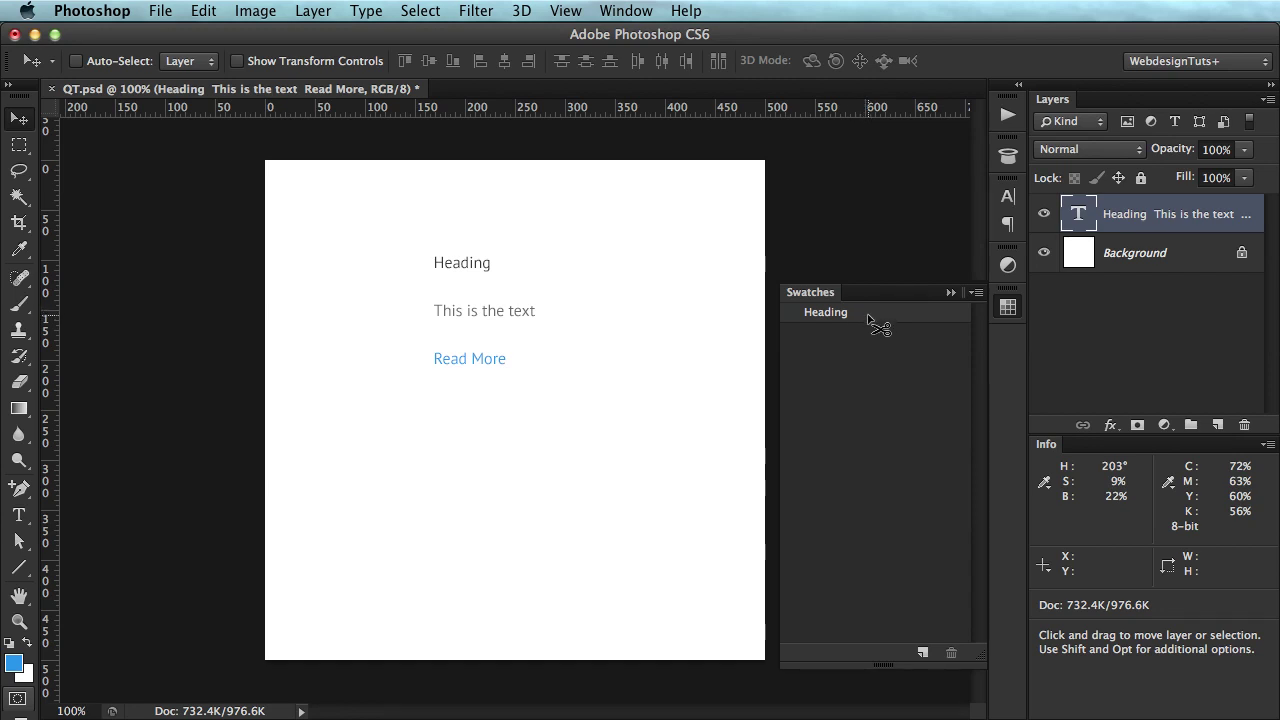
pyautogui.keyDown('alt'); pyautogui.click(866, 317); pyautogui.keyUp('alt')
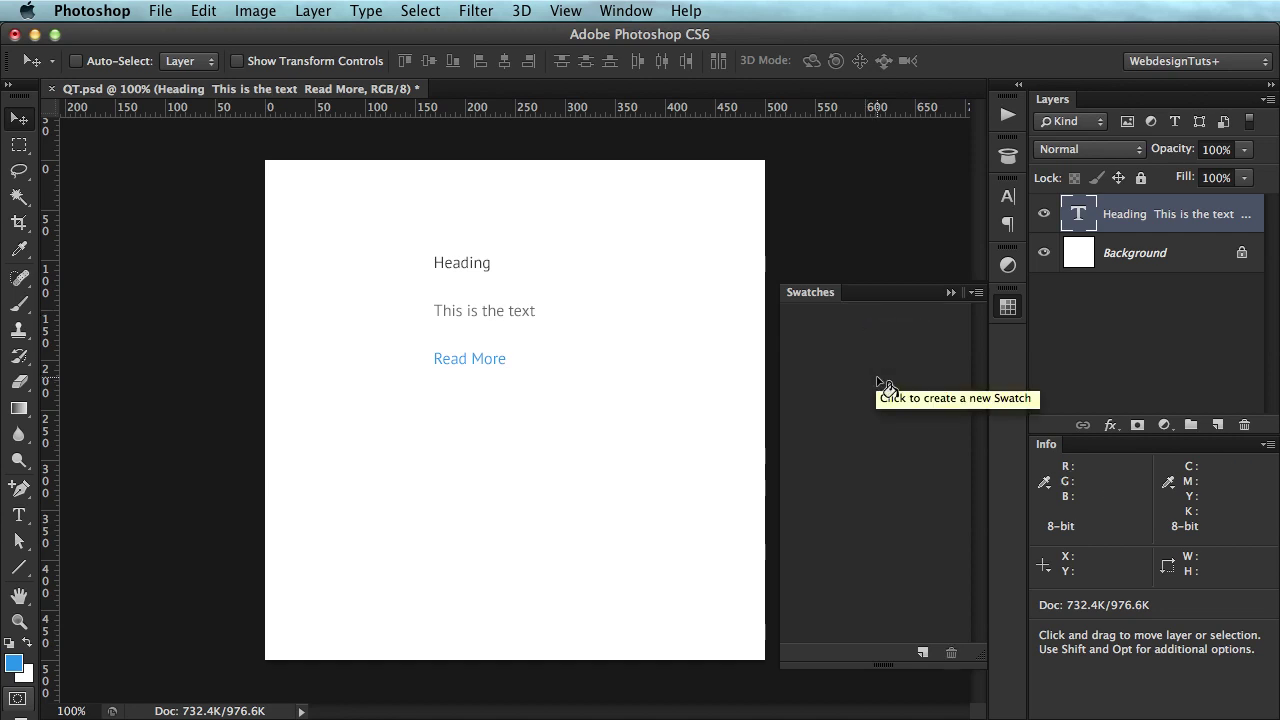
pyautogui.click(977, 293)
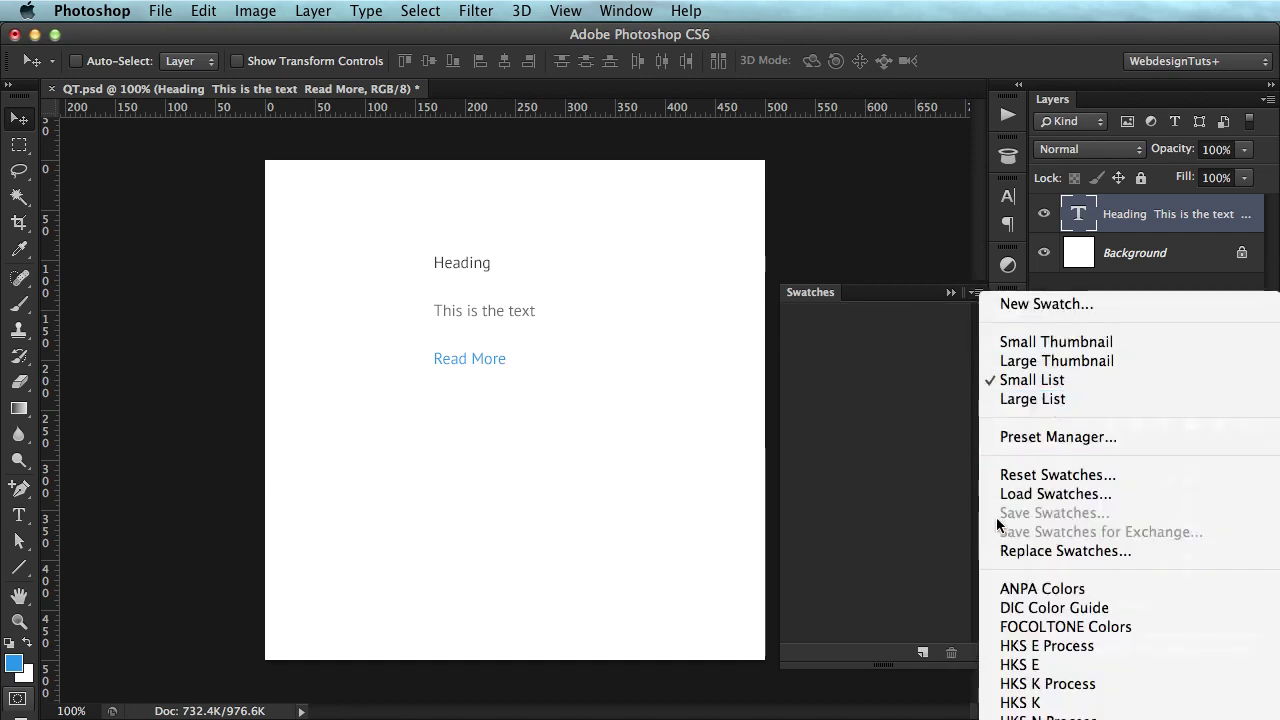
pyautogui.click(1010, 493)
pyautogui.doubleClick(586, 296)
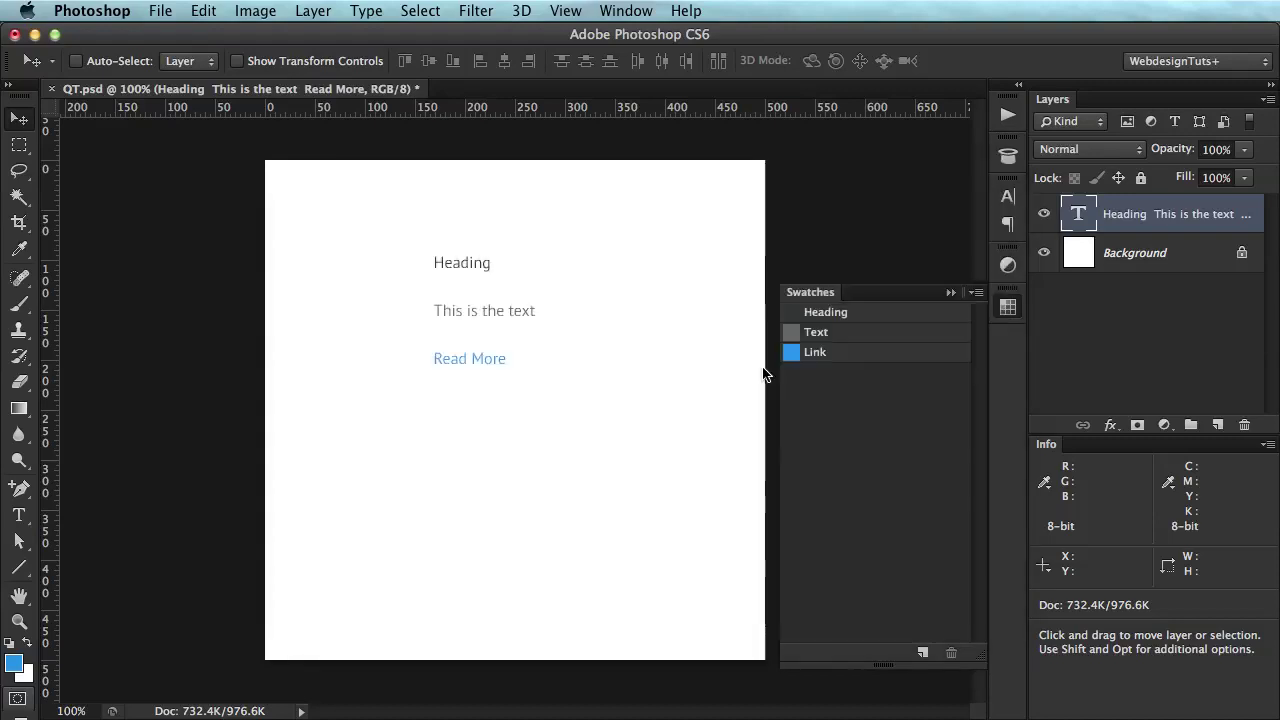